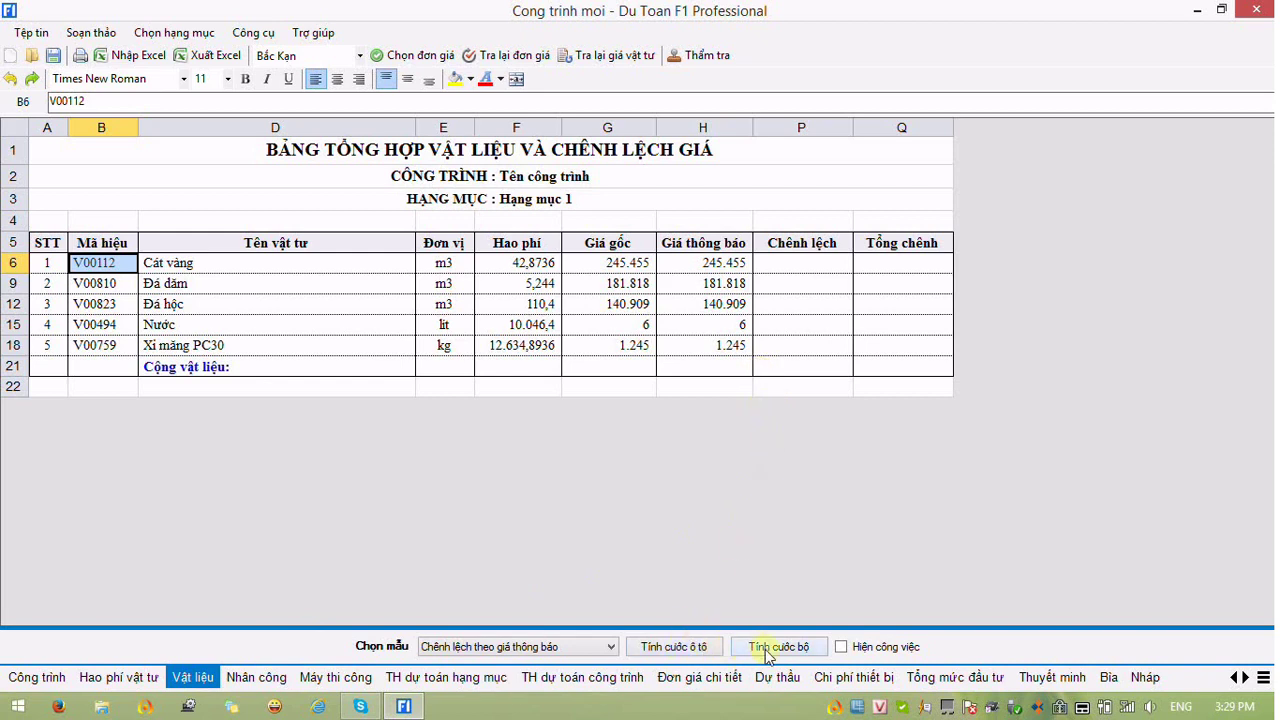
- Open the truck freight calculation and enter a distance of 3 km with road grade 4 for Cát vàng
left_click(677, 648)
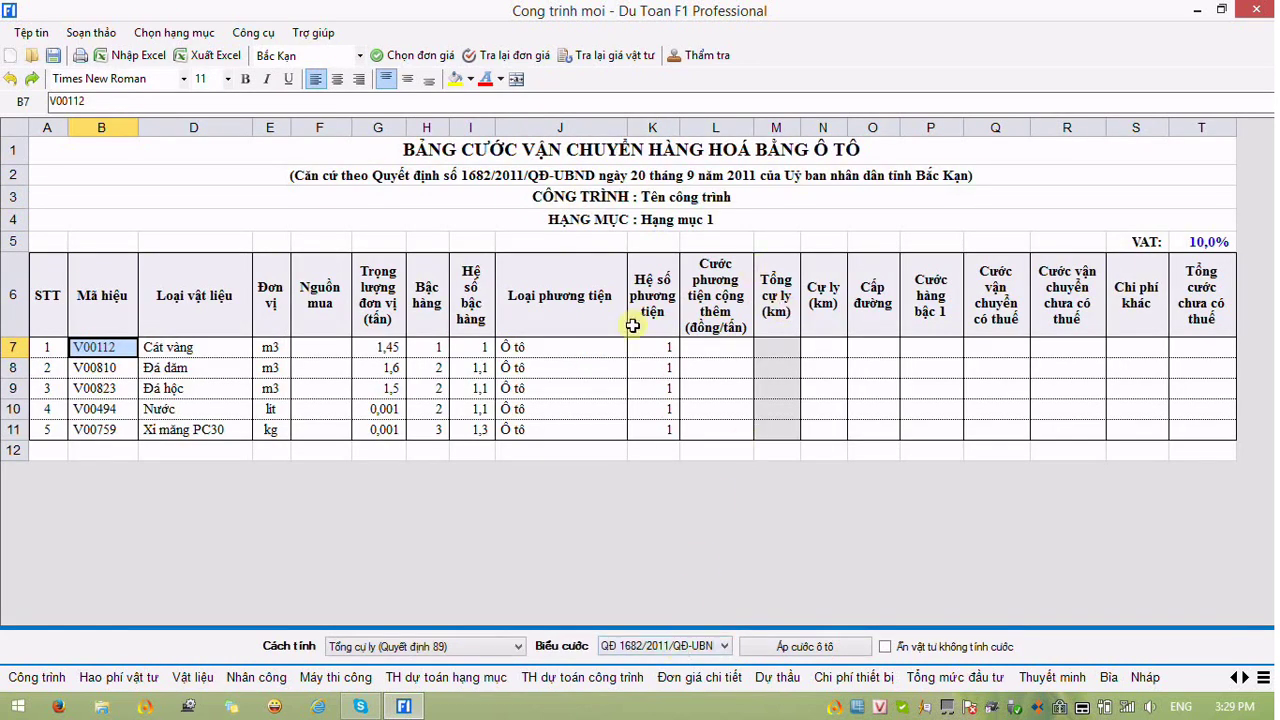
left_click(584, 346)
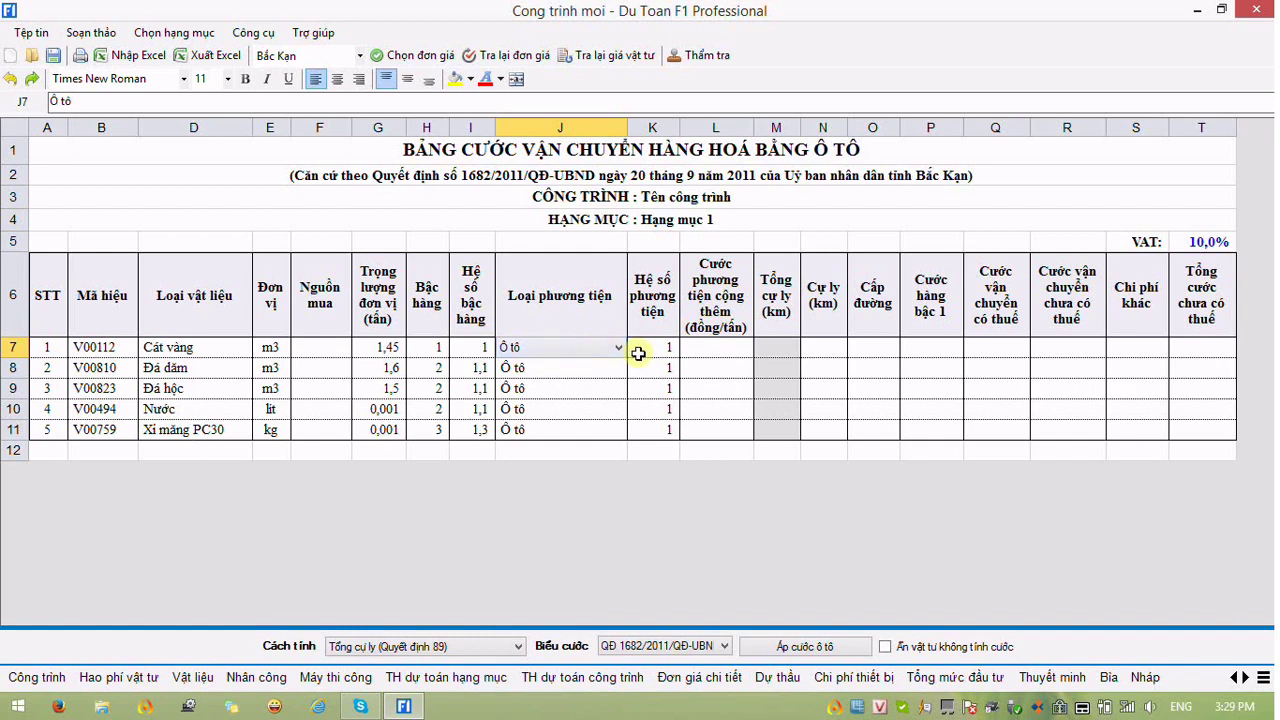
left_click(732, 345)
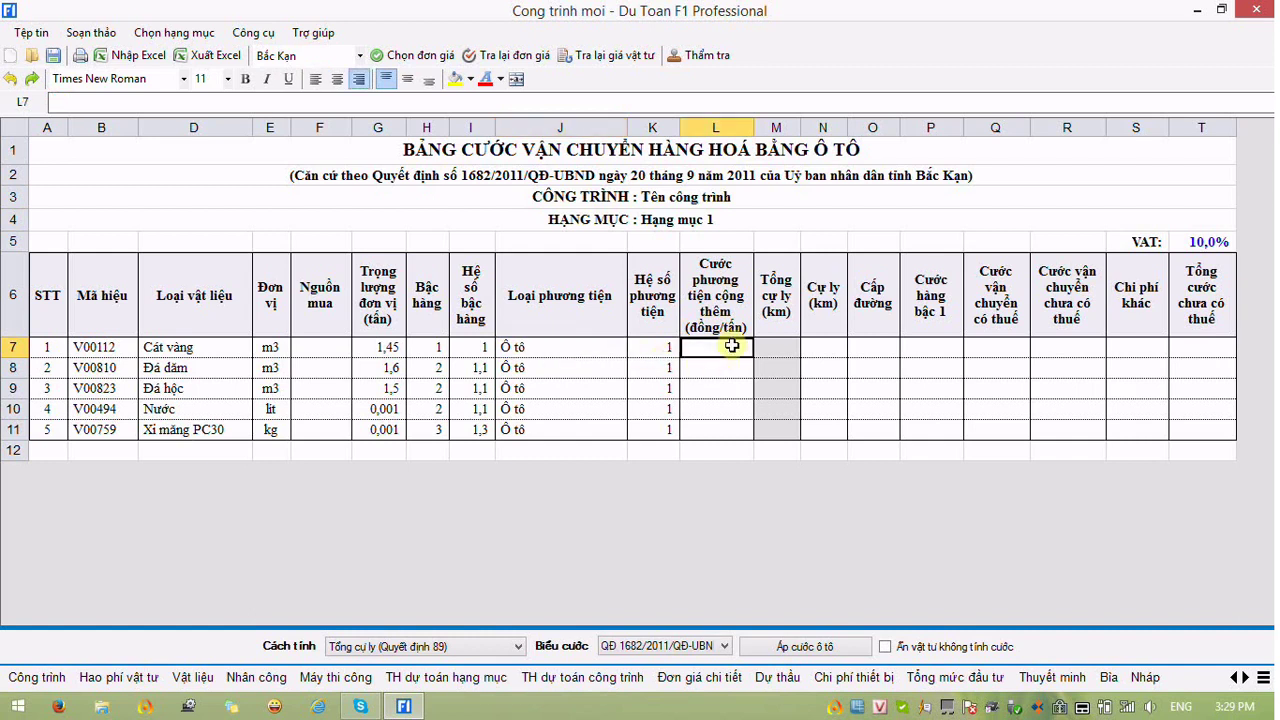
left_click(826, 333)
left_click(835, 347)
type("3")
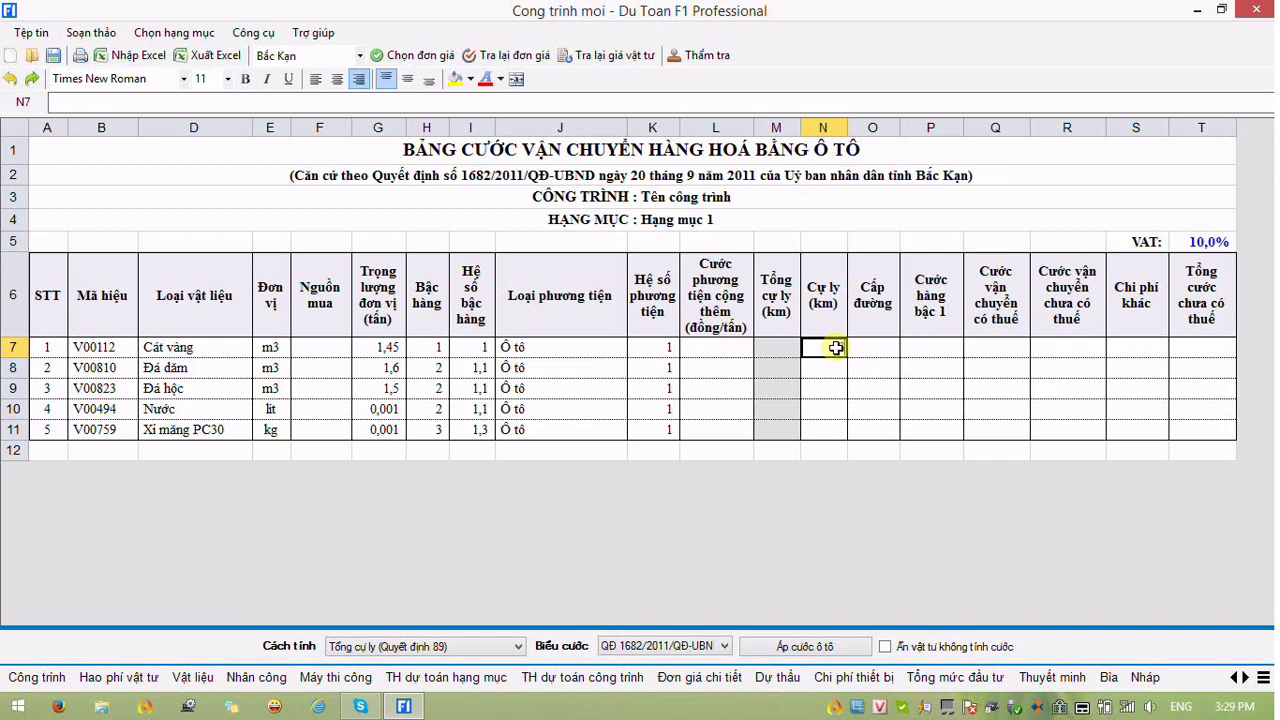
left_click(869, 343)
type("4")
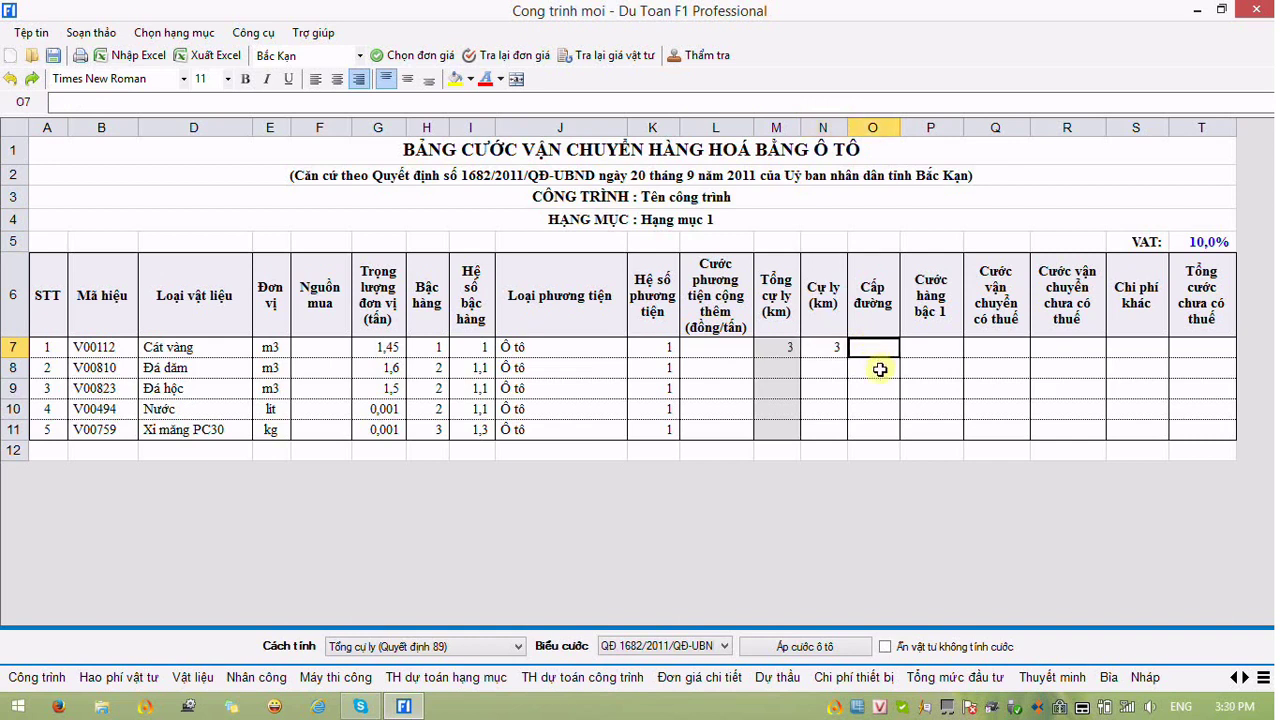
left_click(870, 394)
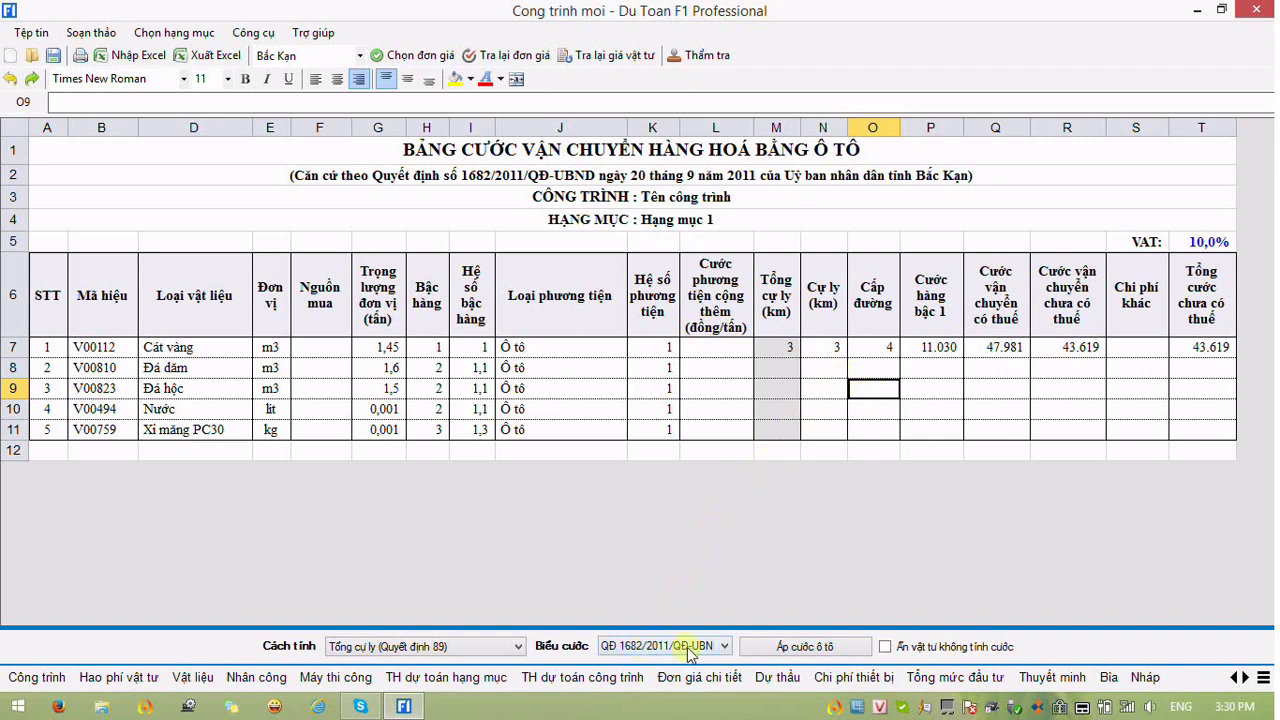
left_click(936, 350)
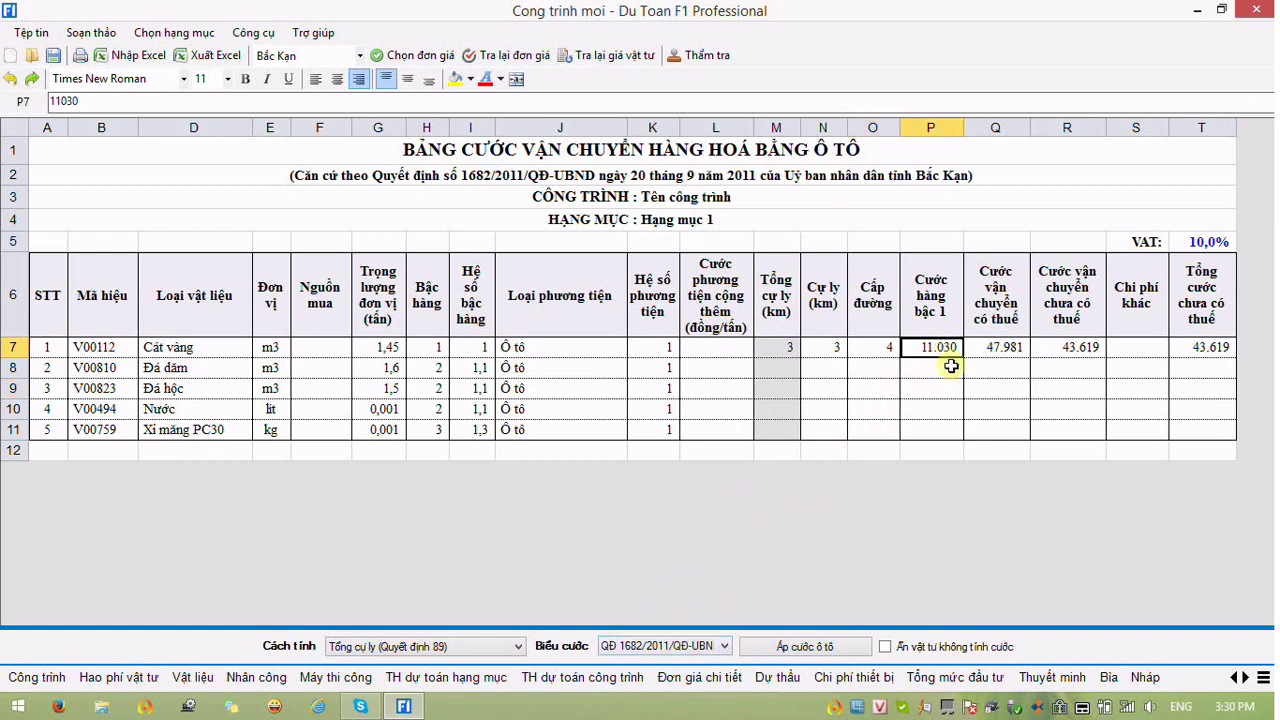
left_click(941, 347)
- Change the vehicle type for Đá dăm to "Xe có thiết bị tự đổ"
left_click(584, 368)
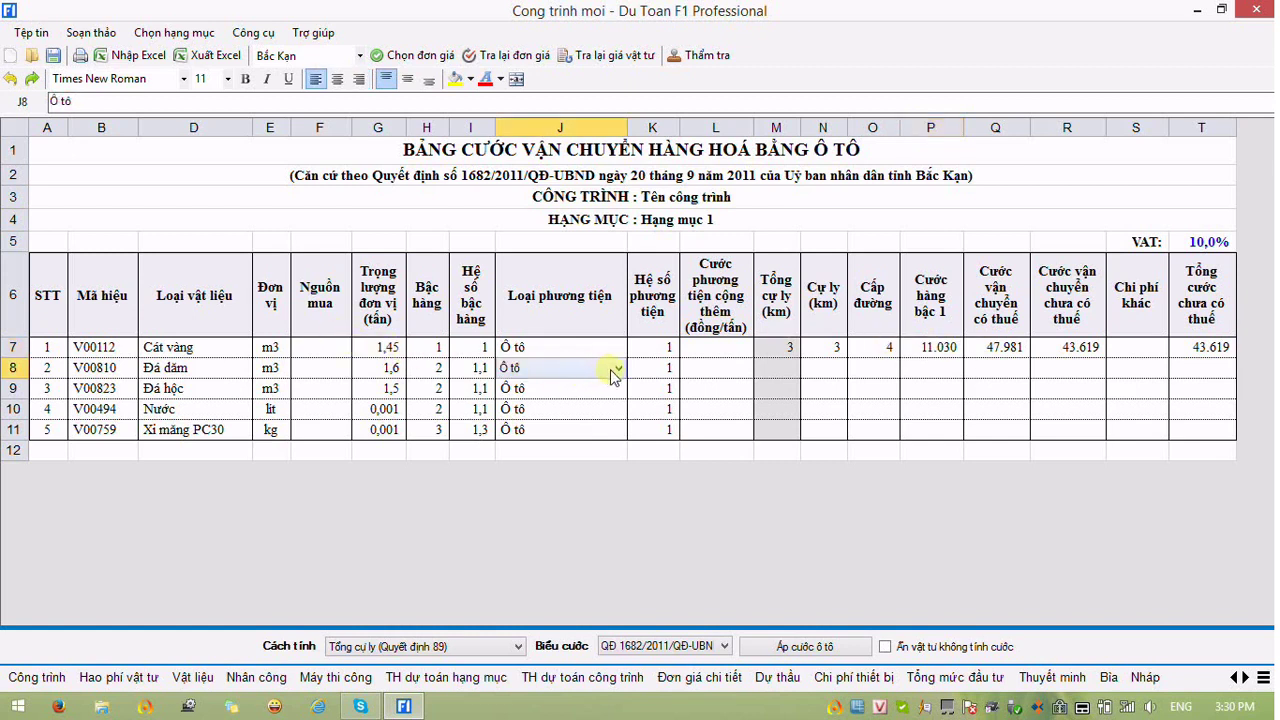
left_click(614, 371)
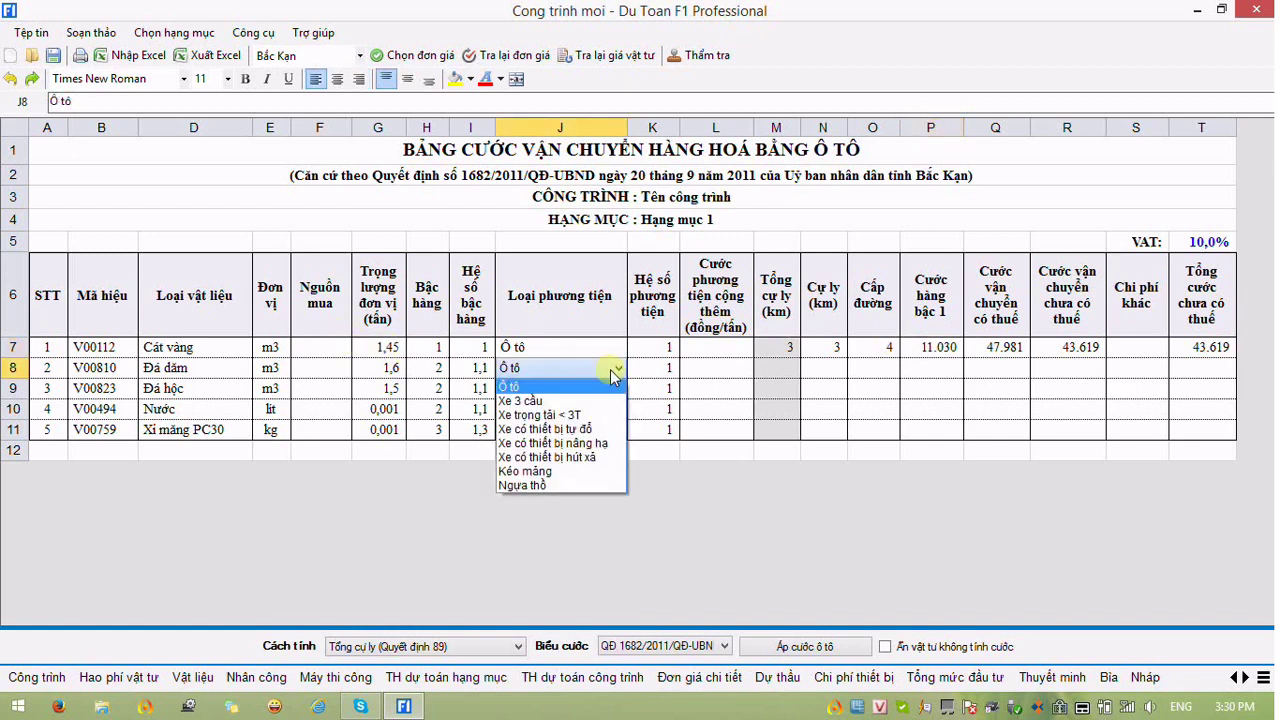
left_click(590, 429)
left_click(668, 369)
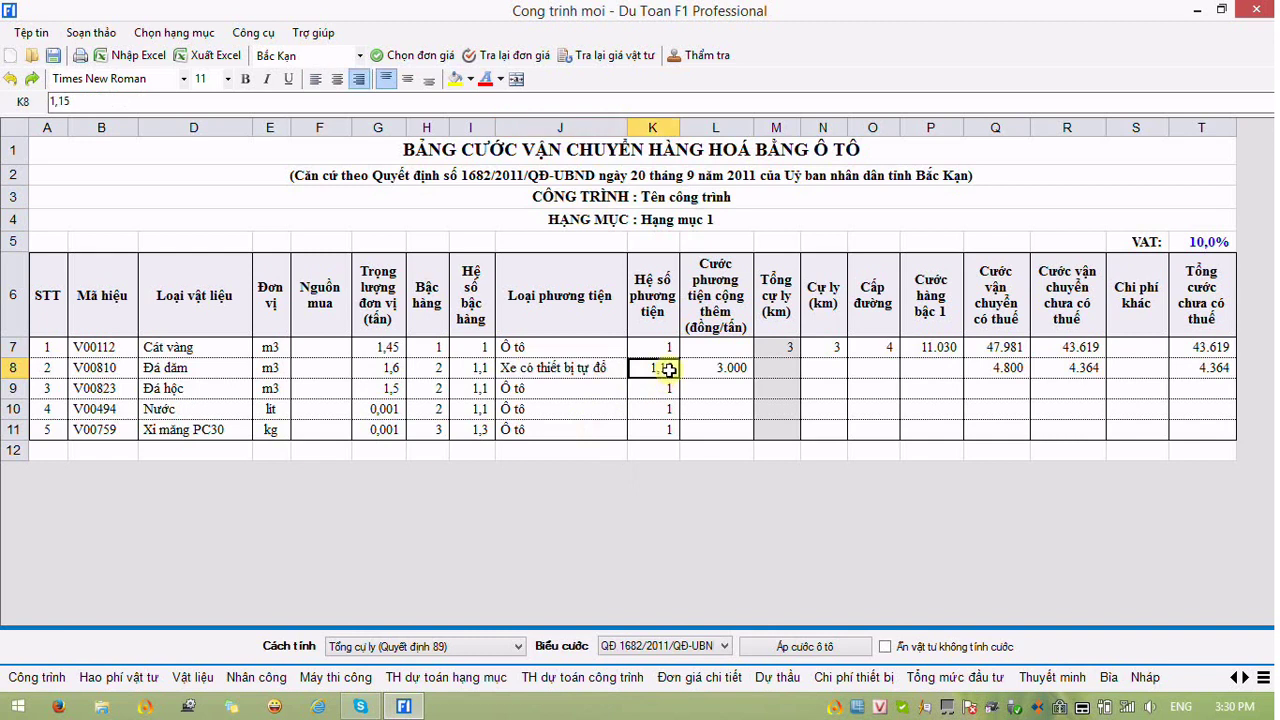
left_click(722, 369)
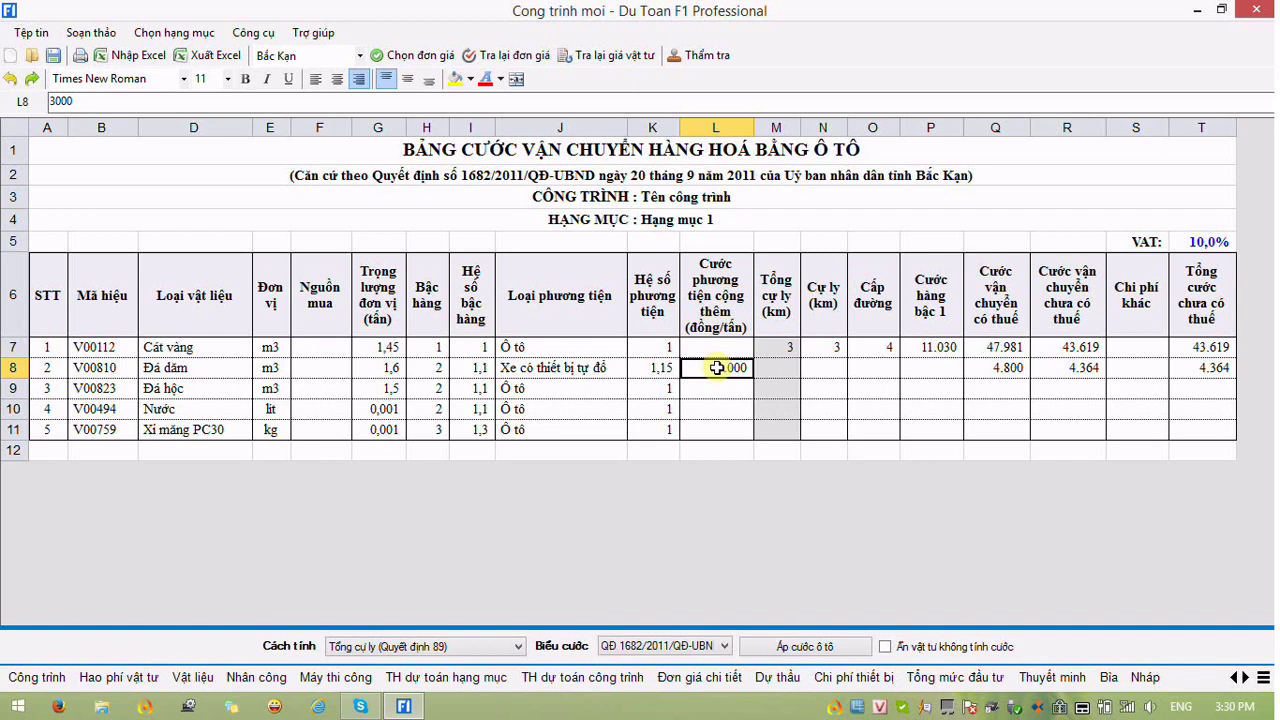
- Add a second route segment to Đá dăm and set its vehicle type to "Xe 3 cầu"
right_click(716, 368)
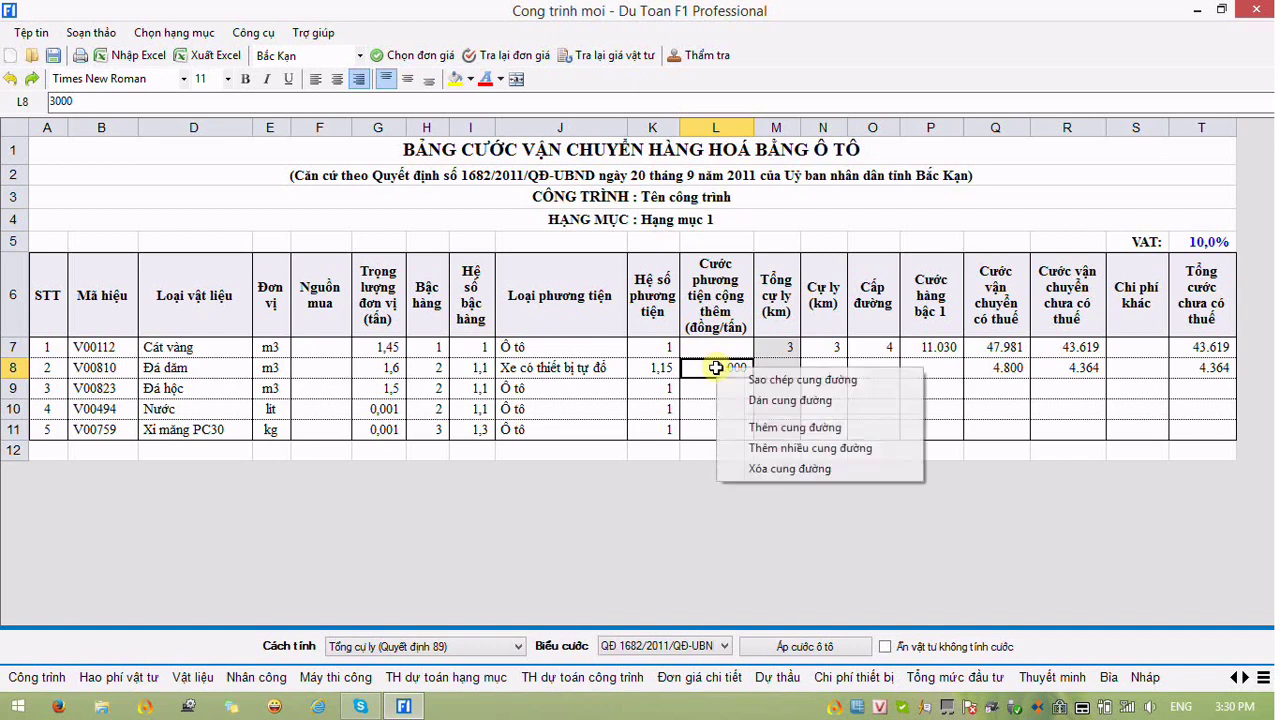
left_click(739, 428)
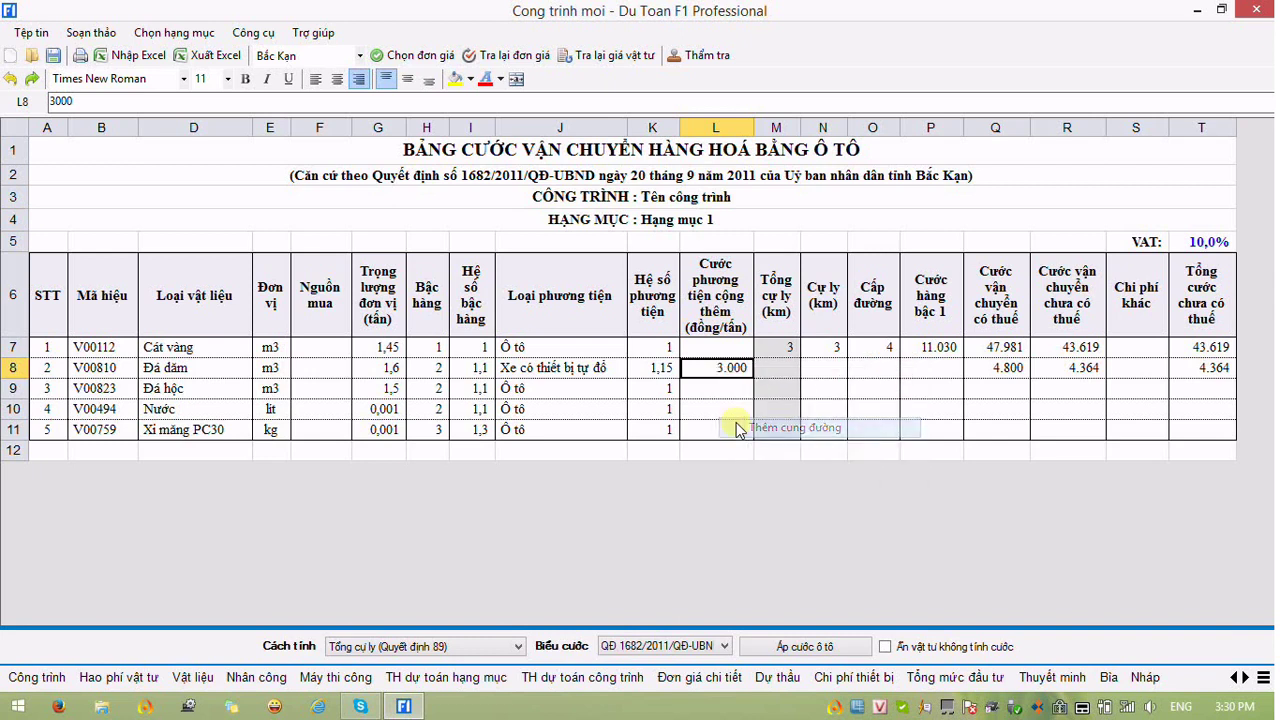
left_click(593, 389)
left_click(619, 389)
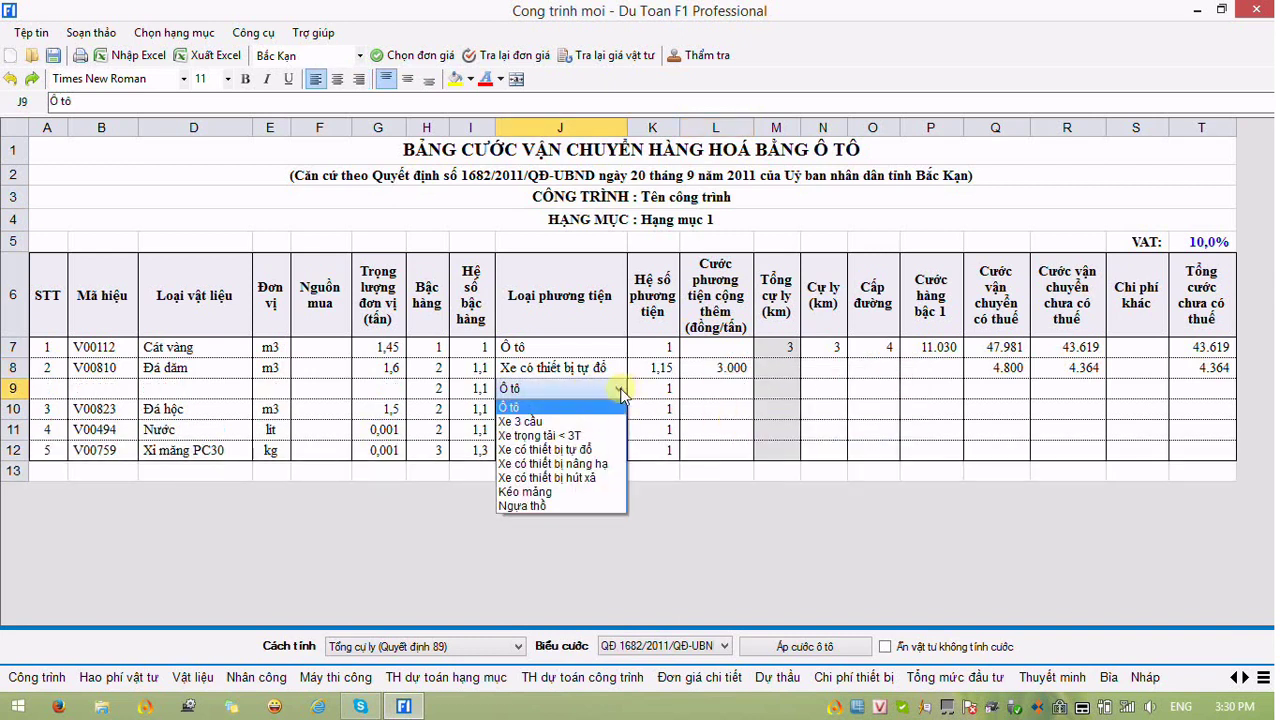
left_click(580, 421)
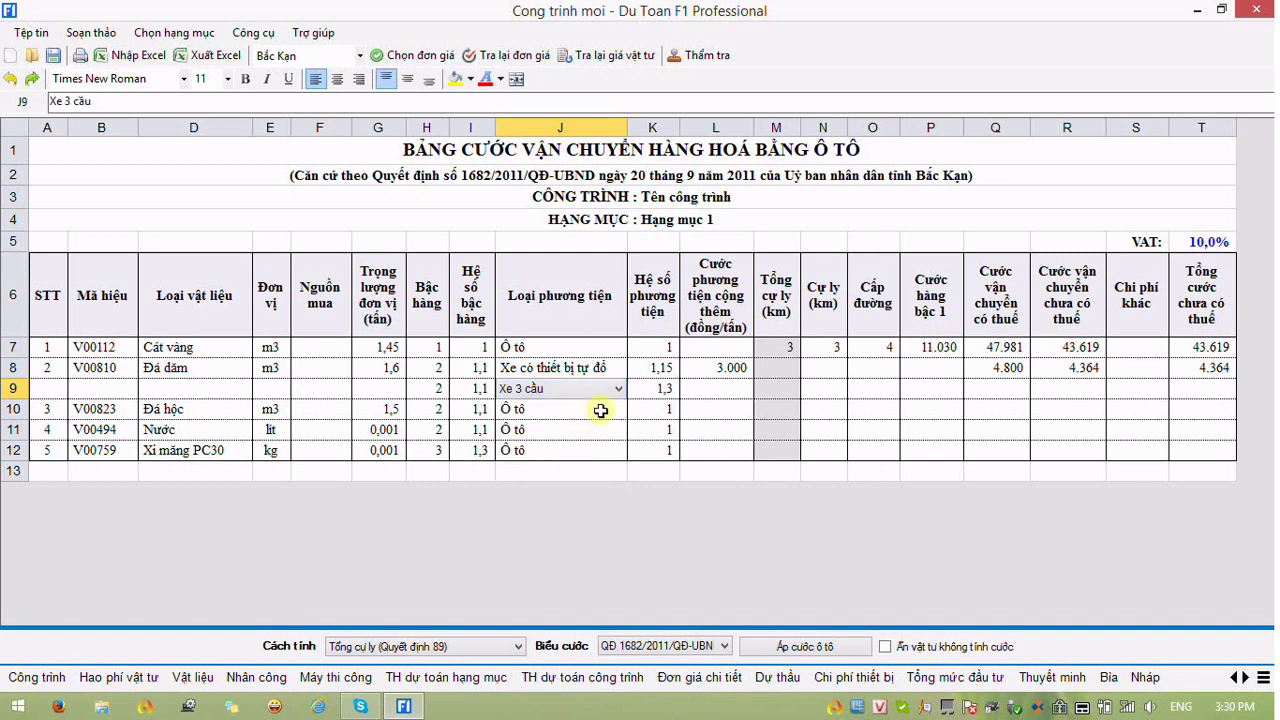
left_click_drag(718, 388, 720, 367)
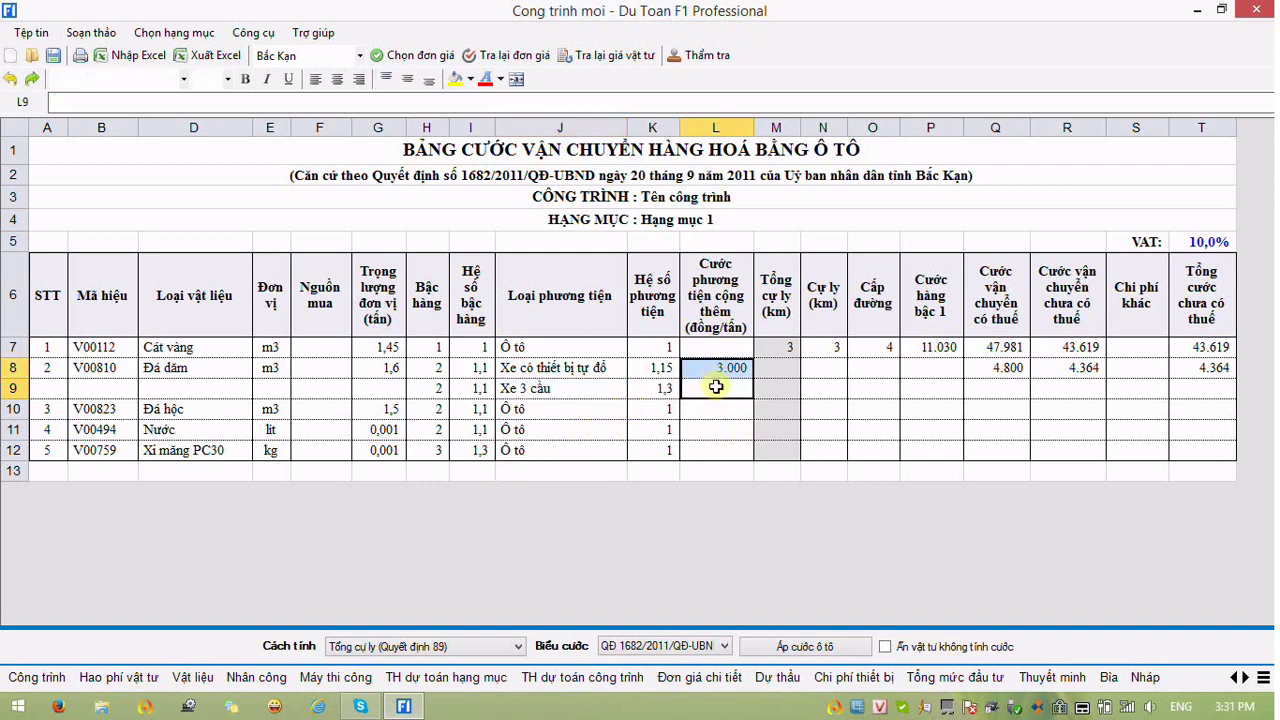
left_click(667, 391)
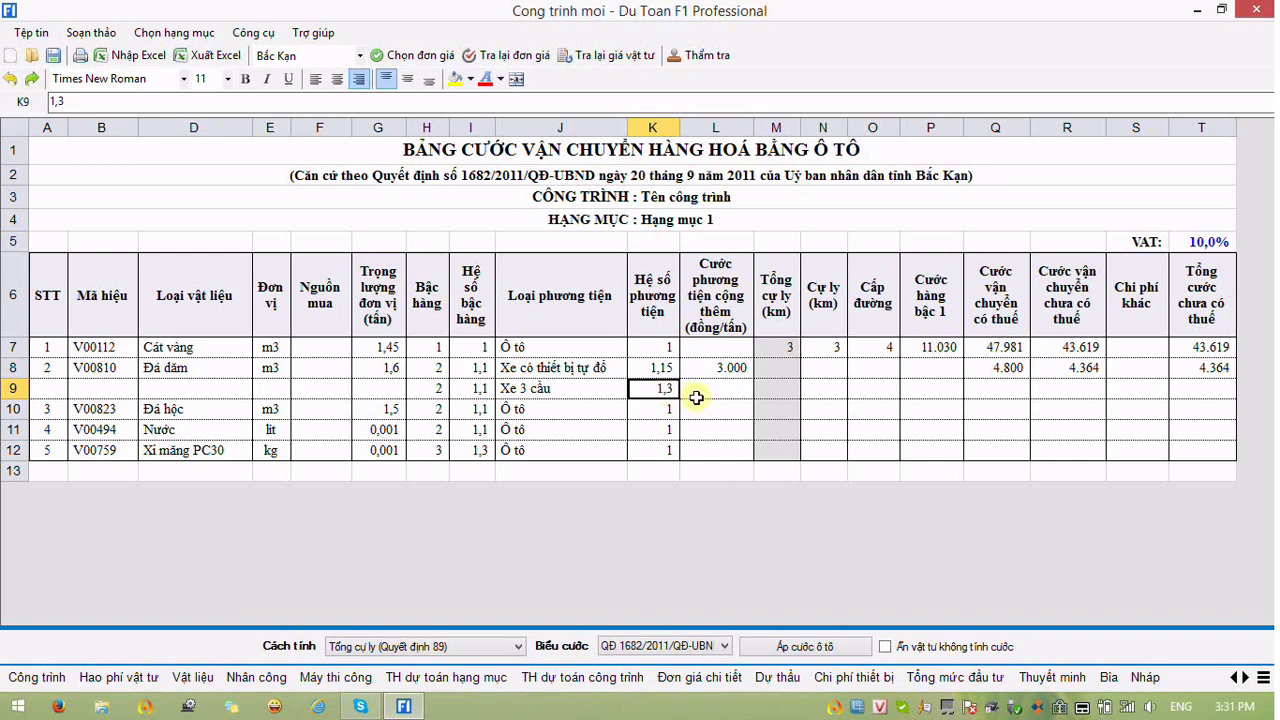
- Enter a distance of 2 km and road grade 3 for the second route segment of Đá dăm
left_click(824, 388)
type("2")
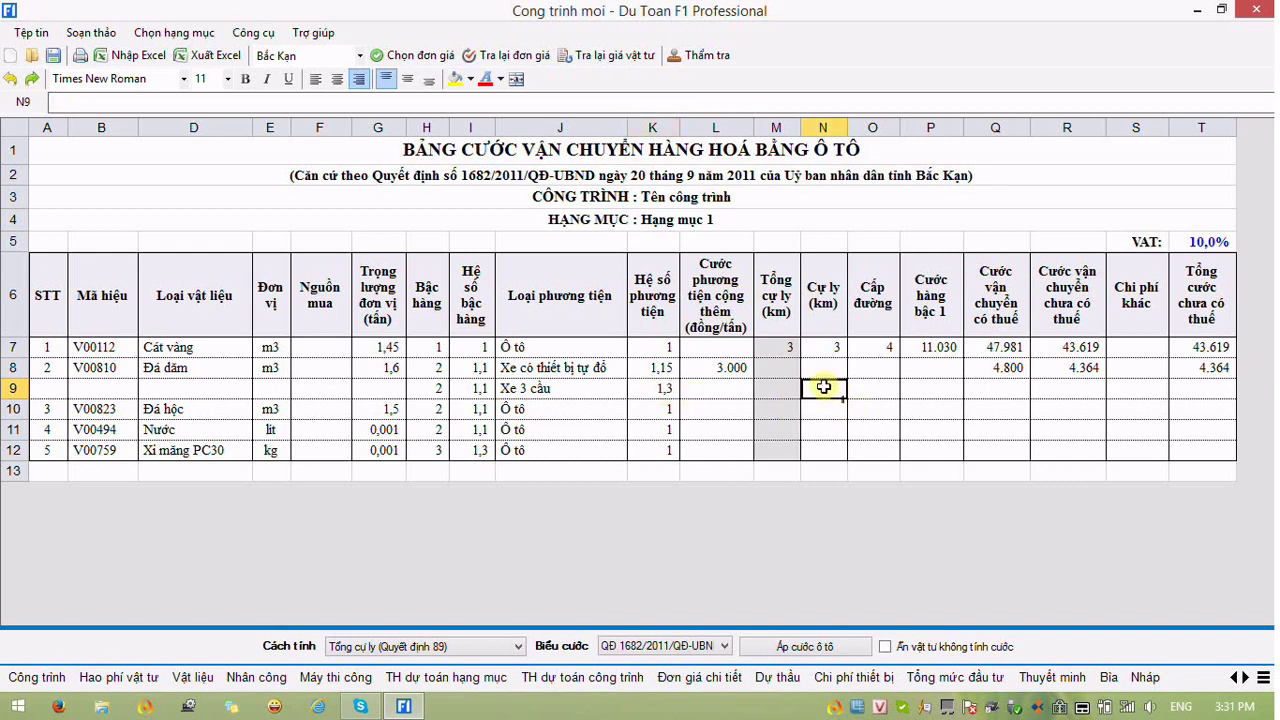
left_click(862, 388)
type("3")
key("Return")
- Enter a distance of 4 km and road grade ĐBX for the first route segment of Đá dăm
left_click(826, 369)
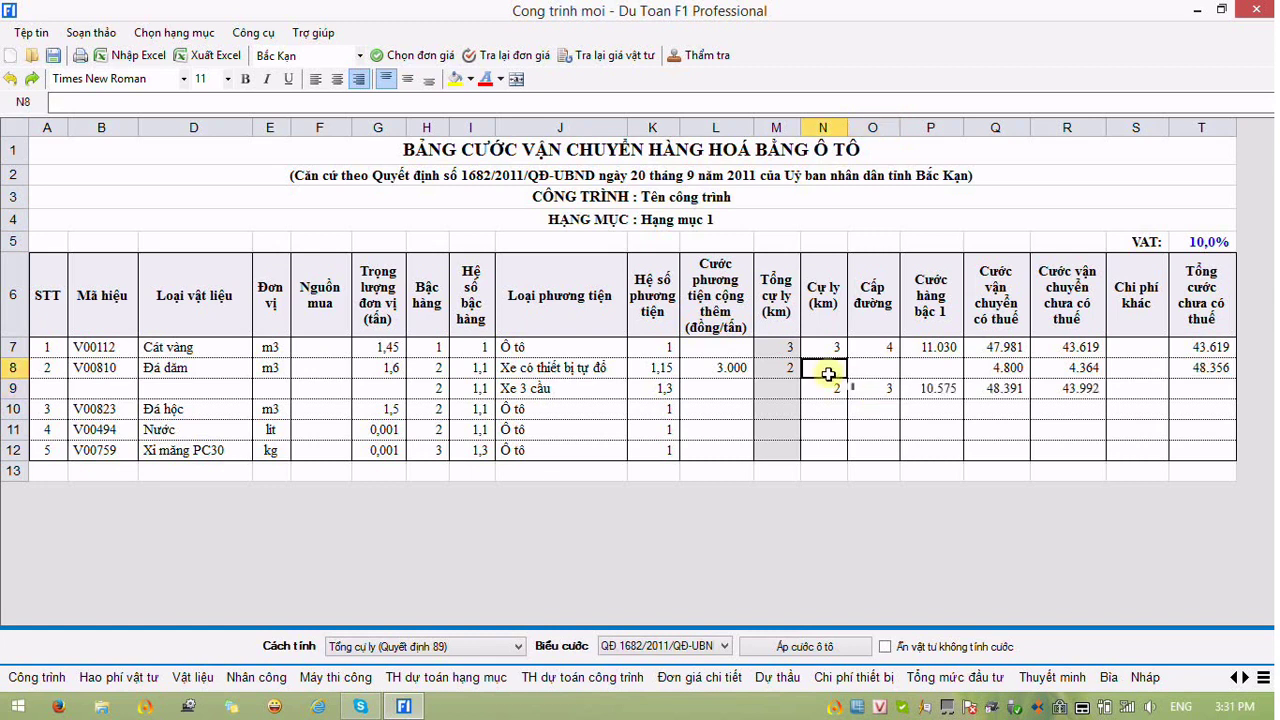
type("4")
left_click(868, 369)
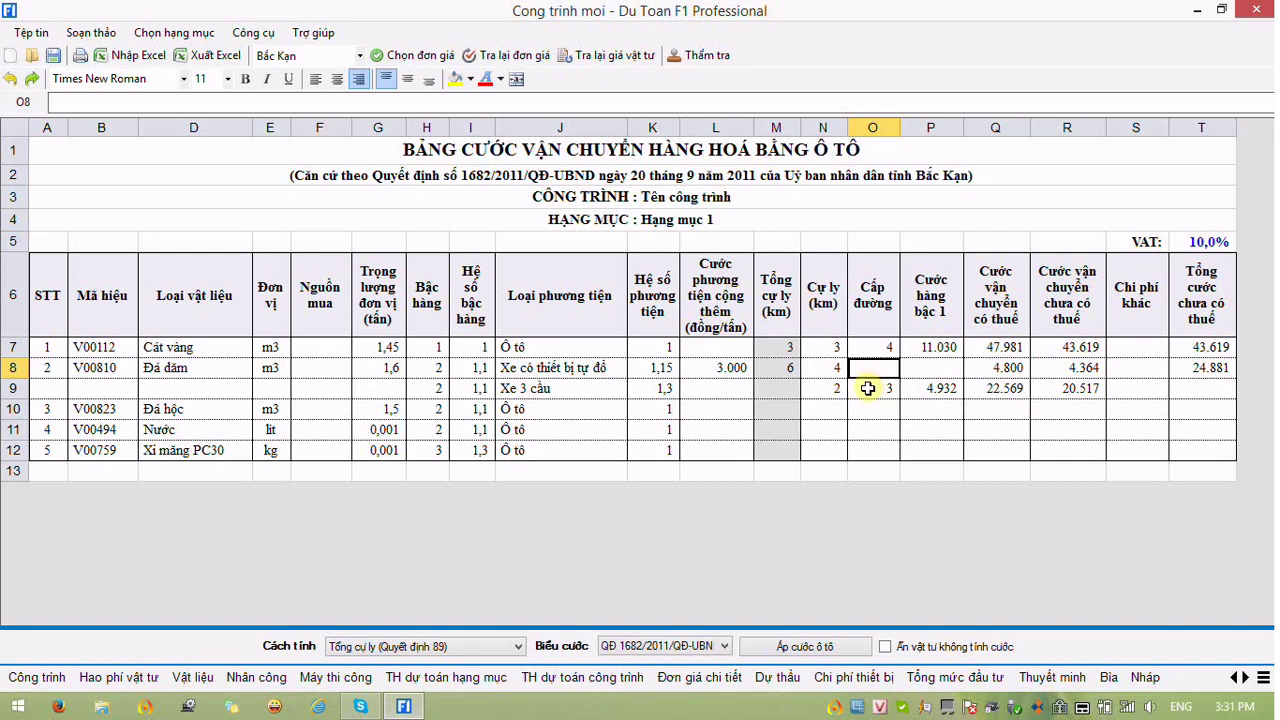
type("ĐBX")
left_click(869, 394)
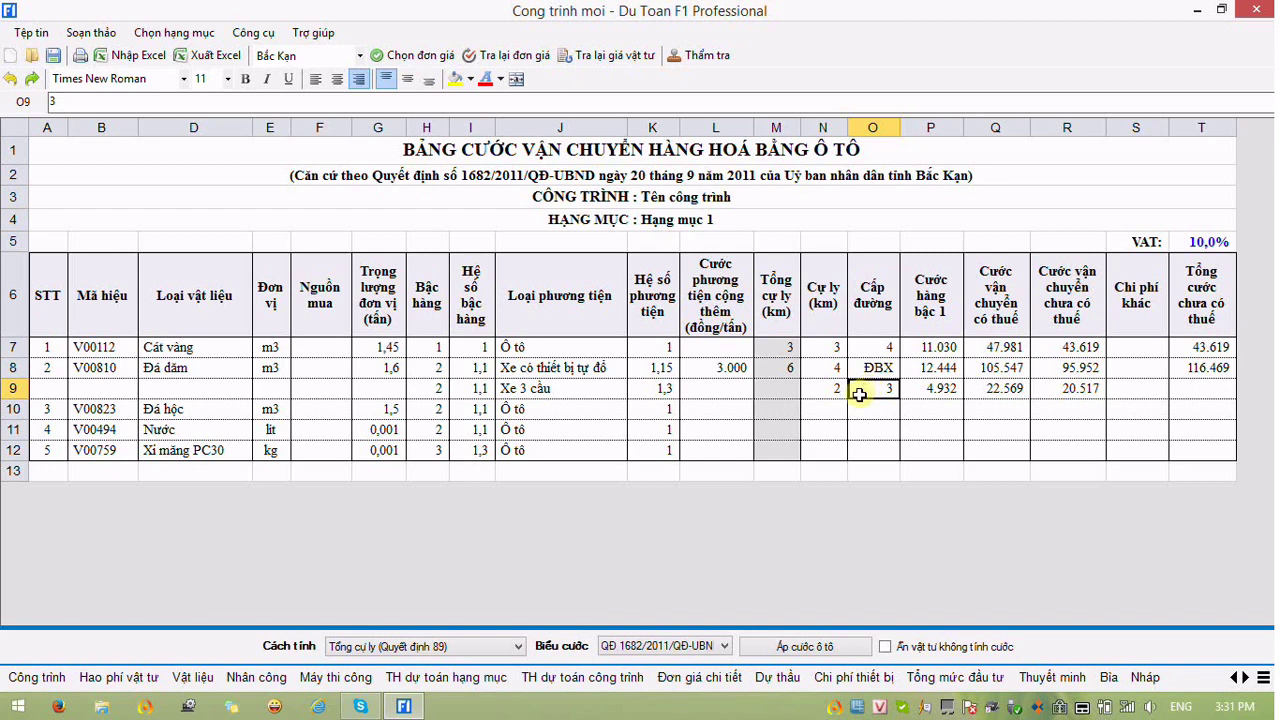
- Copy both route segments of Đá dăm and paste them onto Đá hộc
left_click(162, 411)
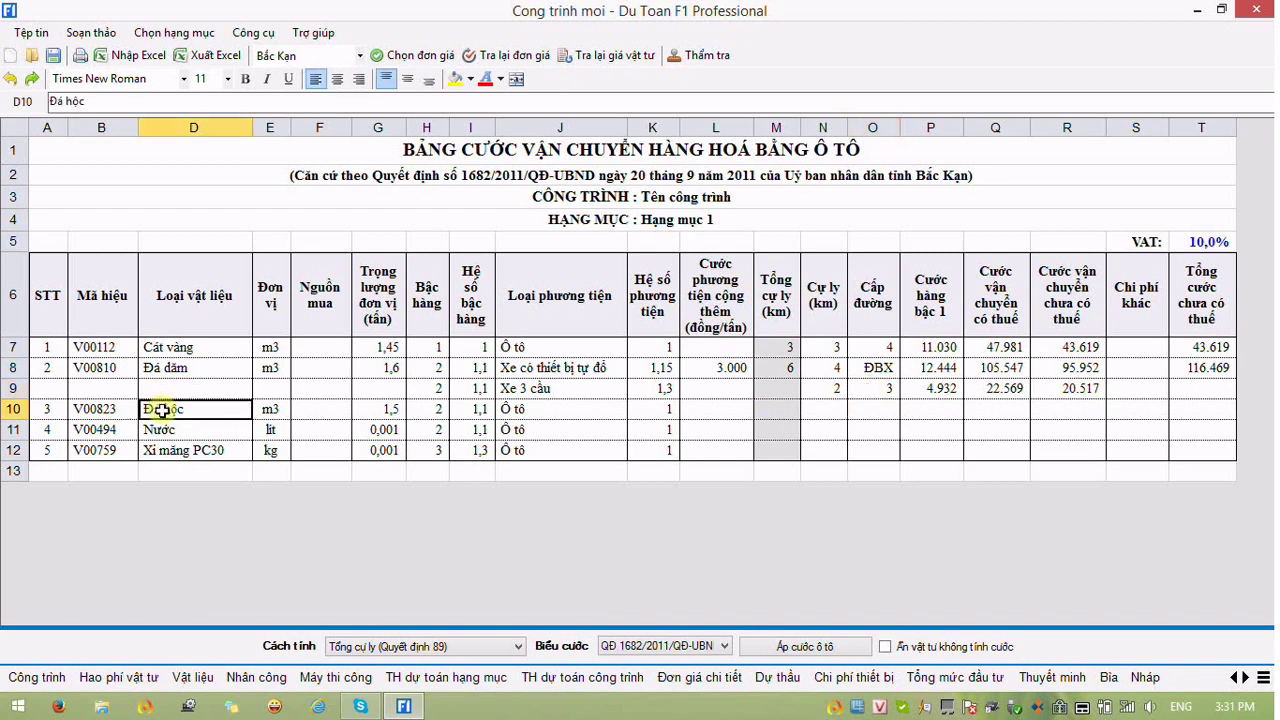
left_click(166, 368)
left_click(872, 369)
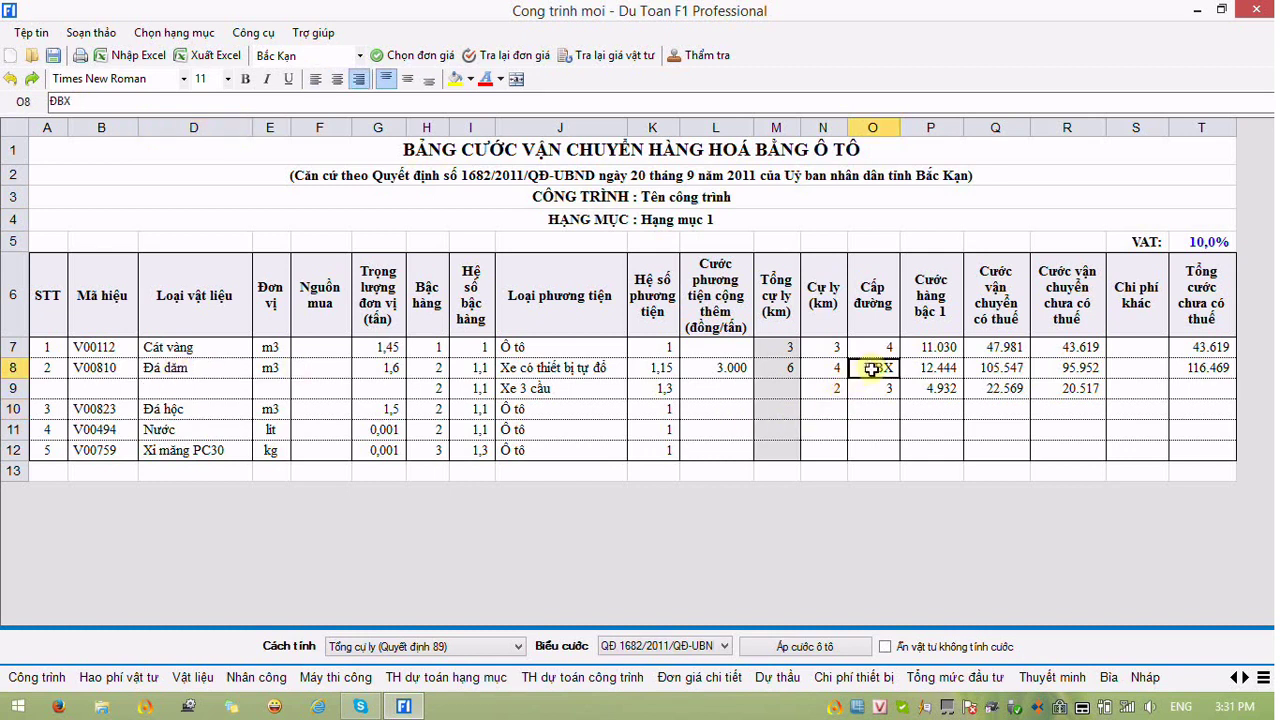
right_click(882, 390)
left_click(905, 401)
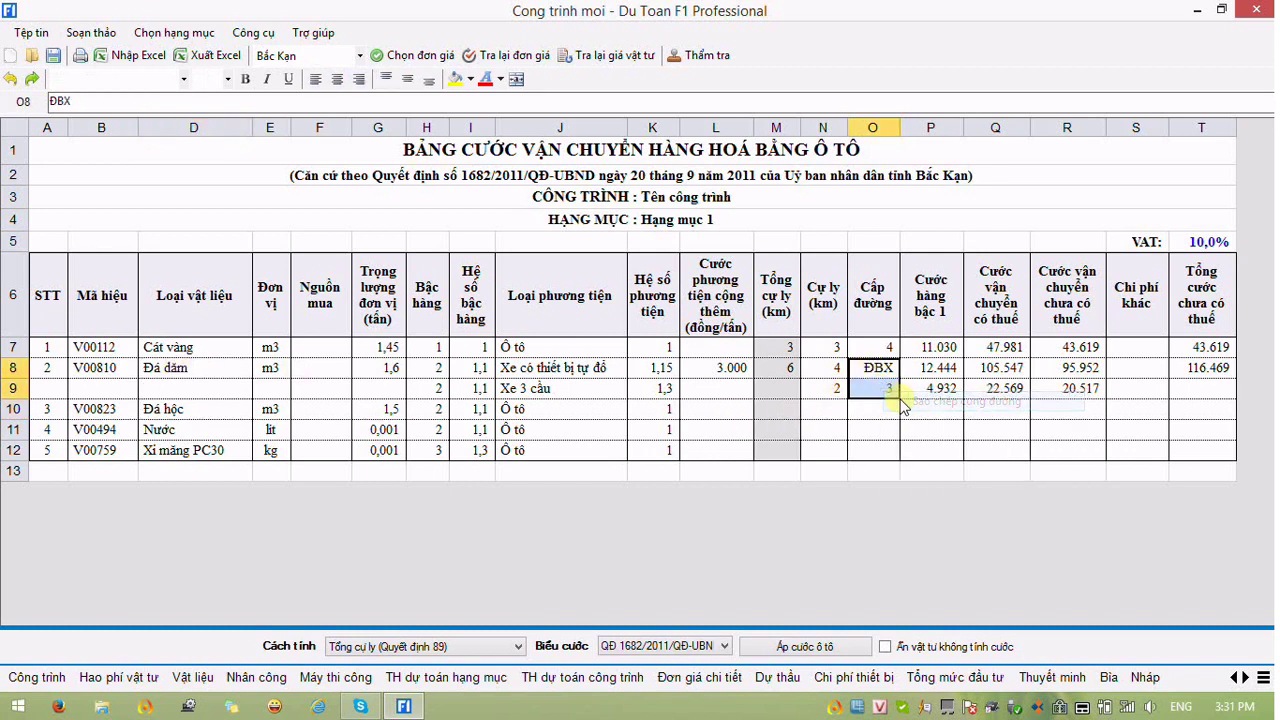
left_click(862, 409)
right_click(866, 412)
left_click(900, 445)
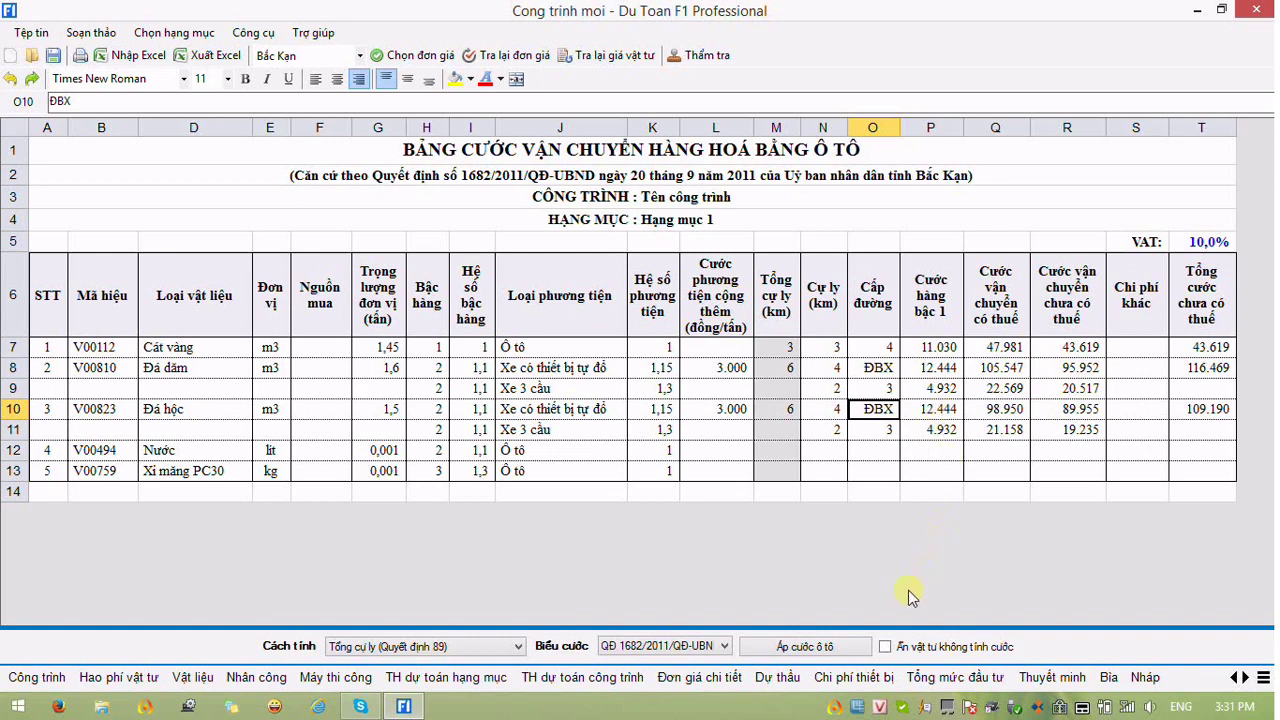
- Hide the materials without freight and apply the truck freight to the material prices
left_click(885, 647)
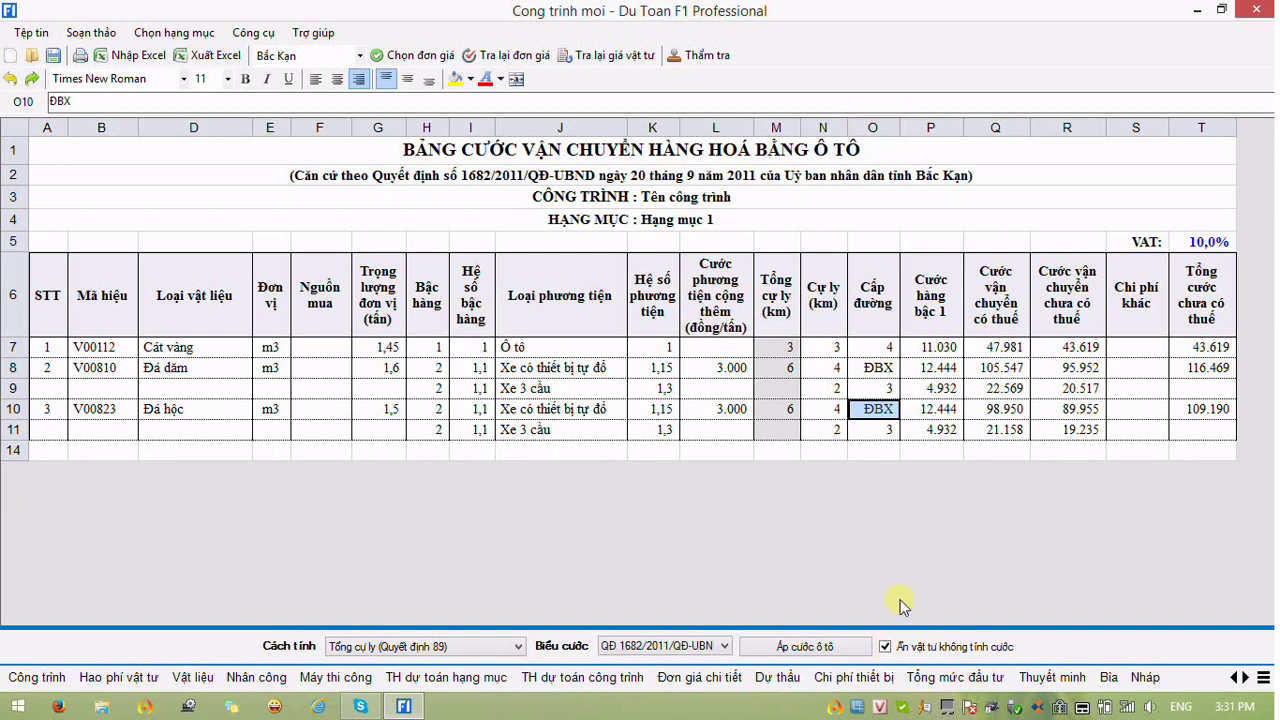
left_click(968, 408)
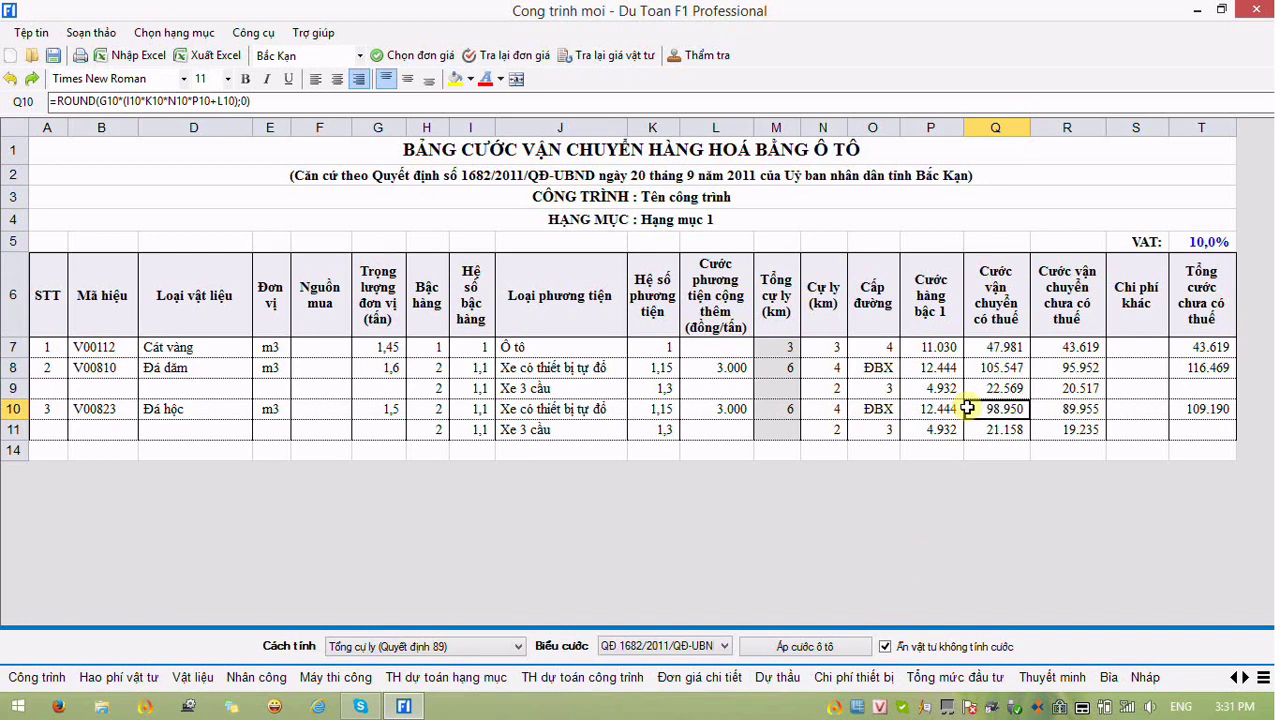
left_click(803, 647)
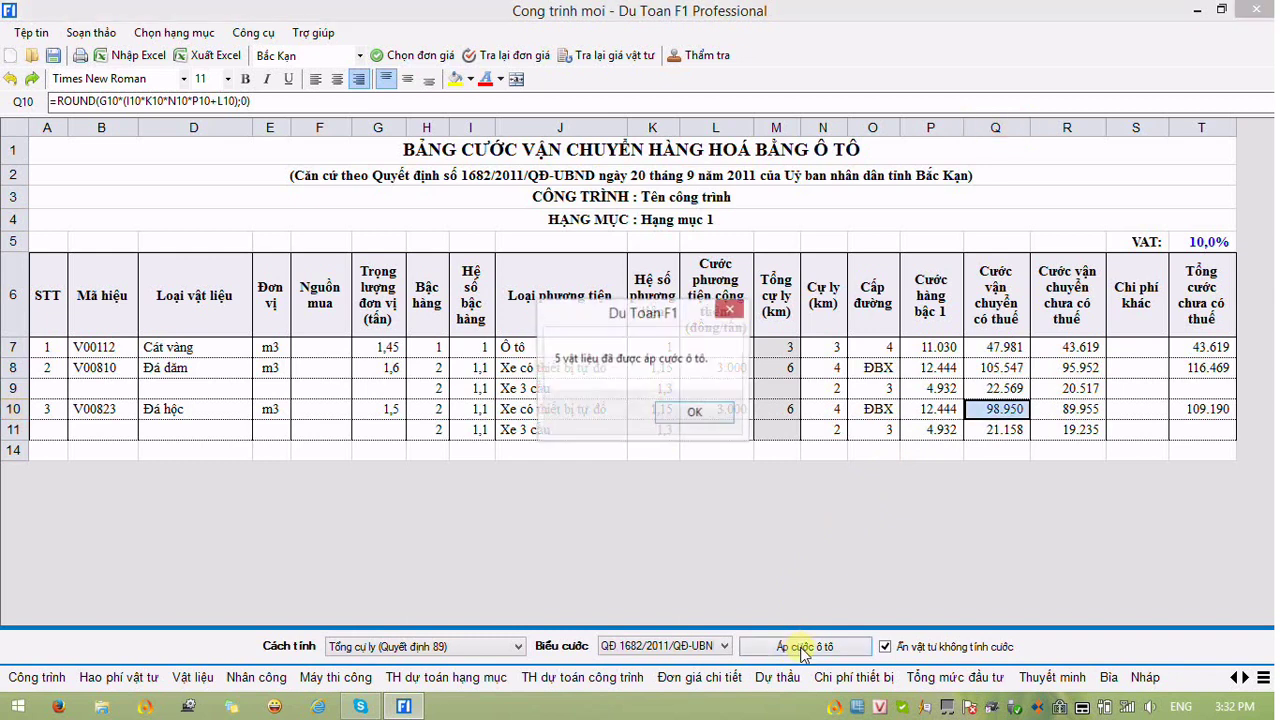
left_click(709, 426)
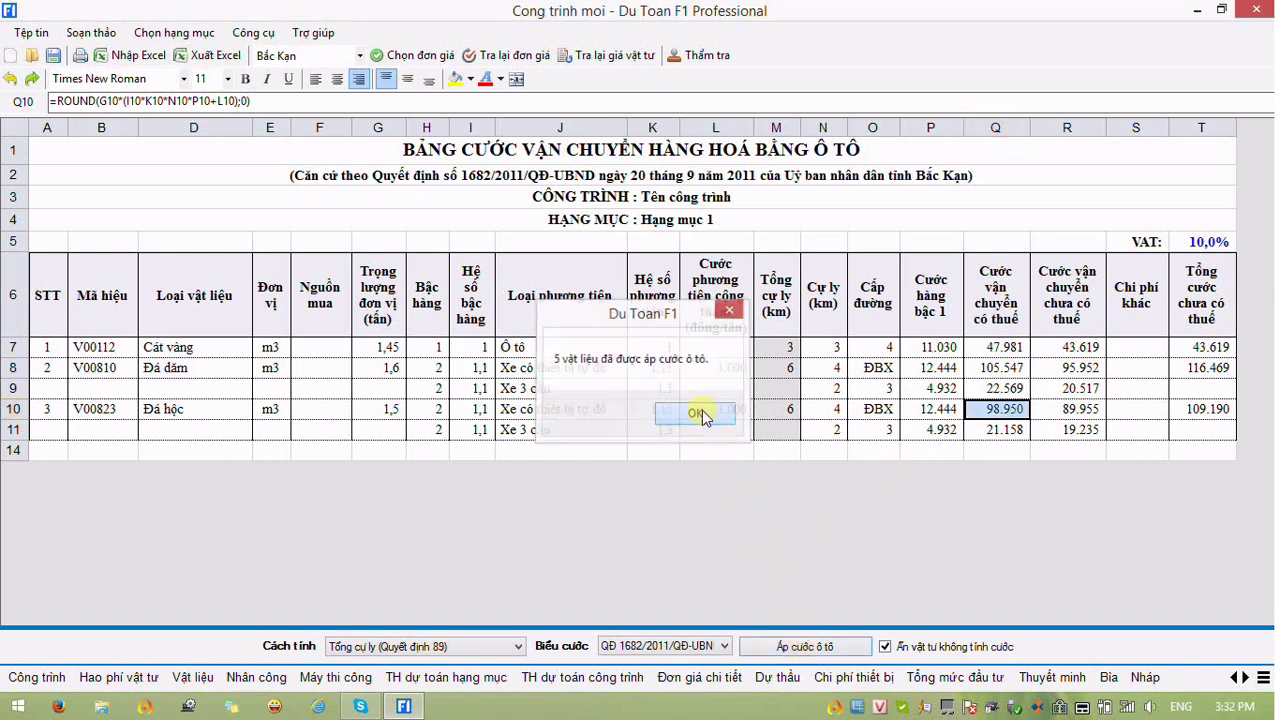
- Return to the Vật liệu sheet, switch its template to "Chênh lệch theo giá hiện tại" and select the three applied truck freight values
left_click(186, 677)
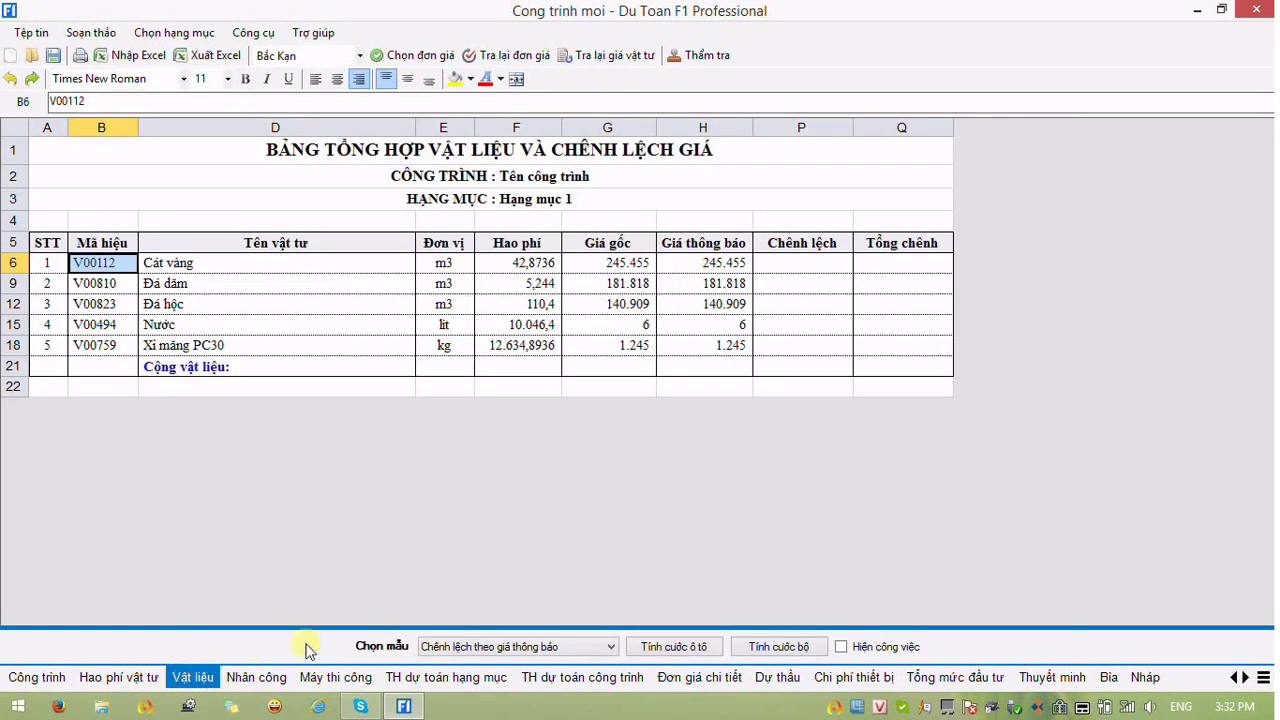
left_click(541, 647)
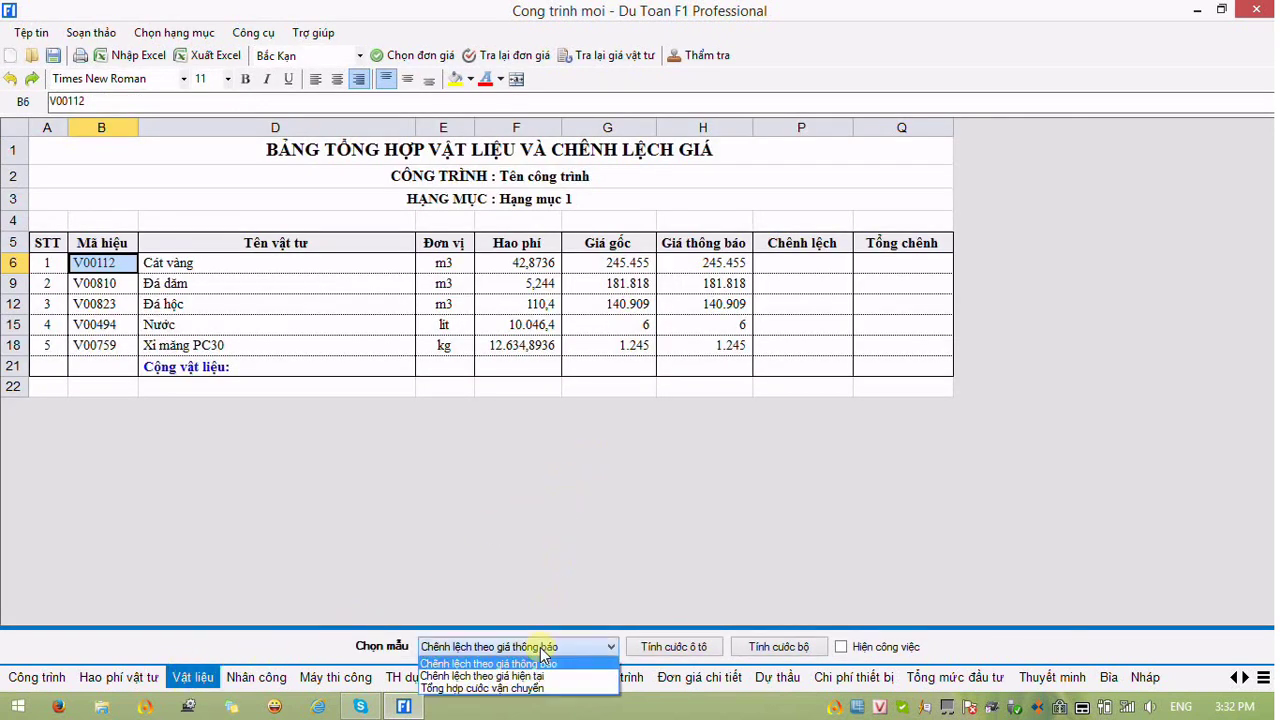
left_click(541, 649)
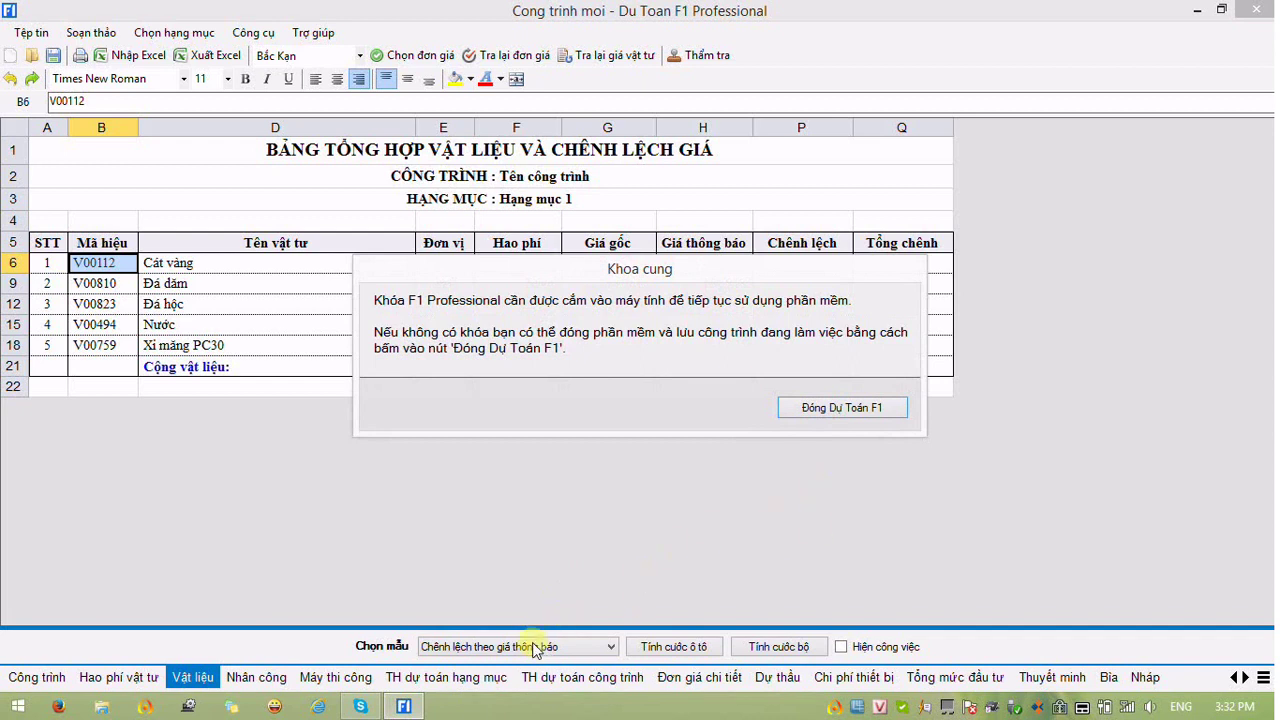
left_click(535, 648)
left_click(540, 676)
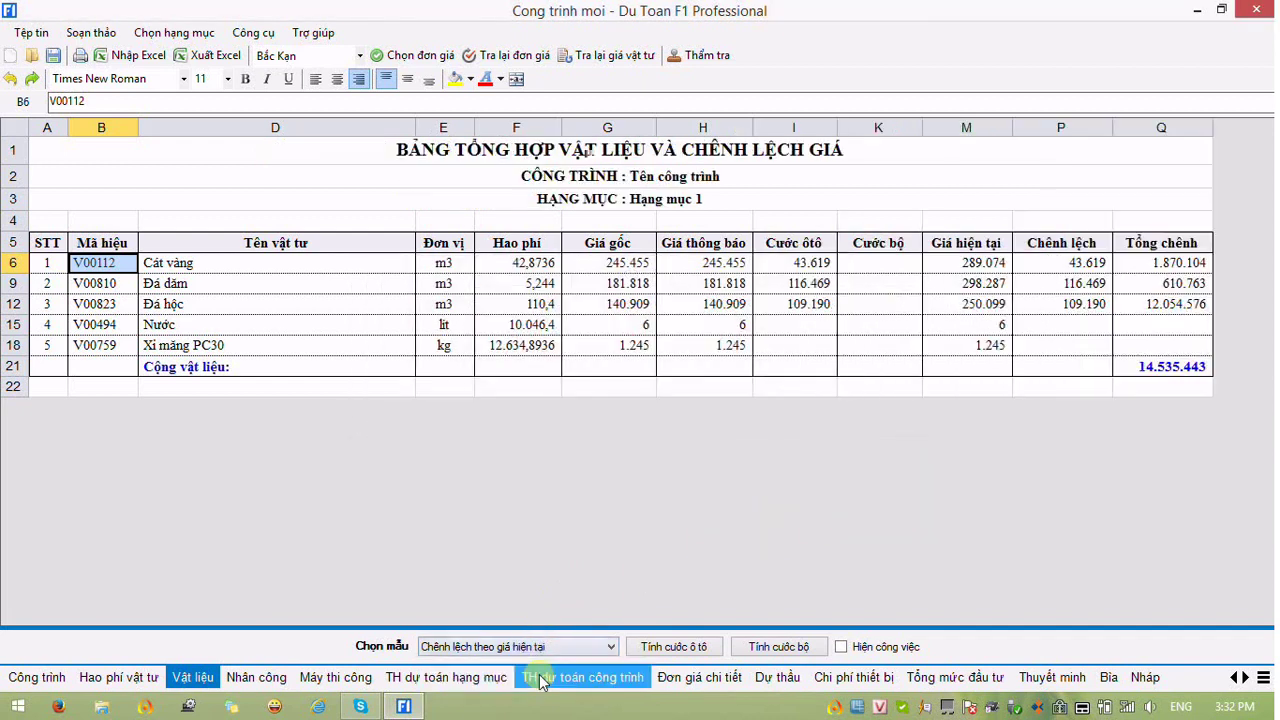
left_click_drag(790, 262, 793, 305)
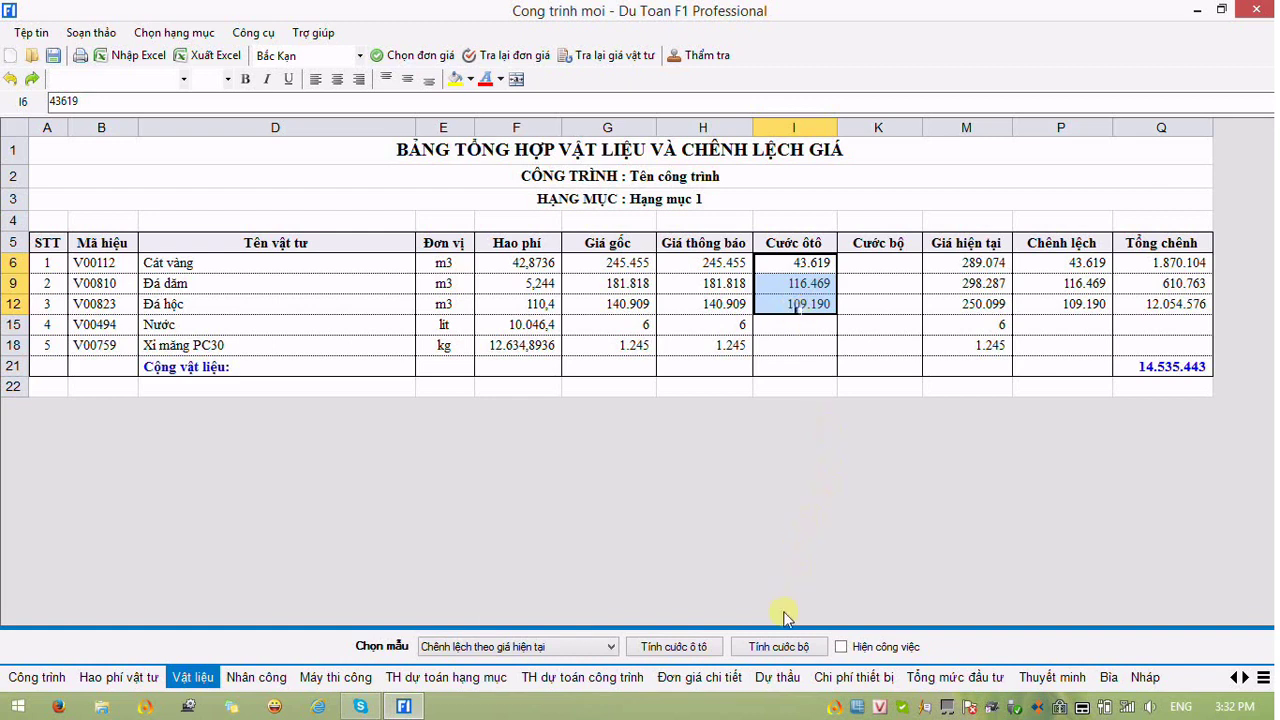
- Open the manual-carry freight calculation for the materials and save the project to the Desktop as 2
left_click(779, 647)
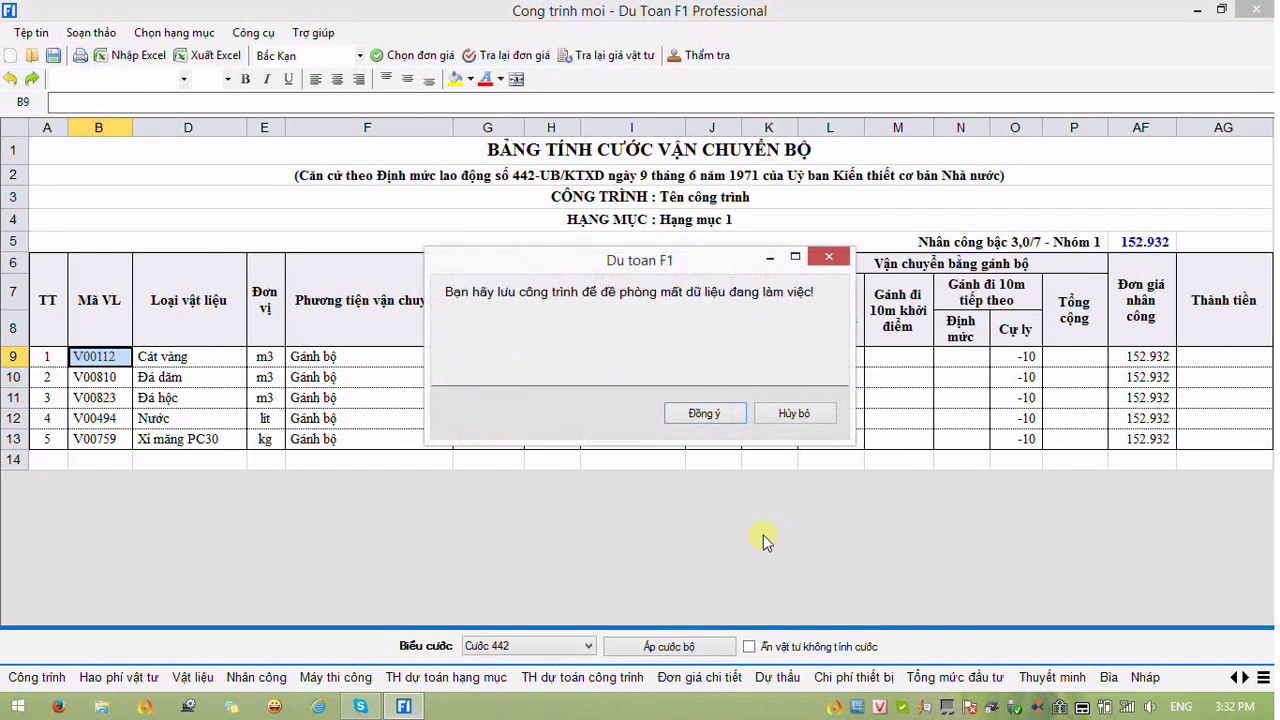
left_click(712, 412)
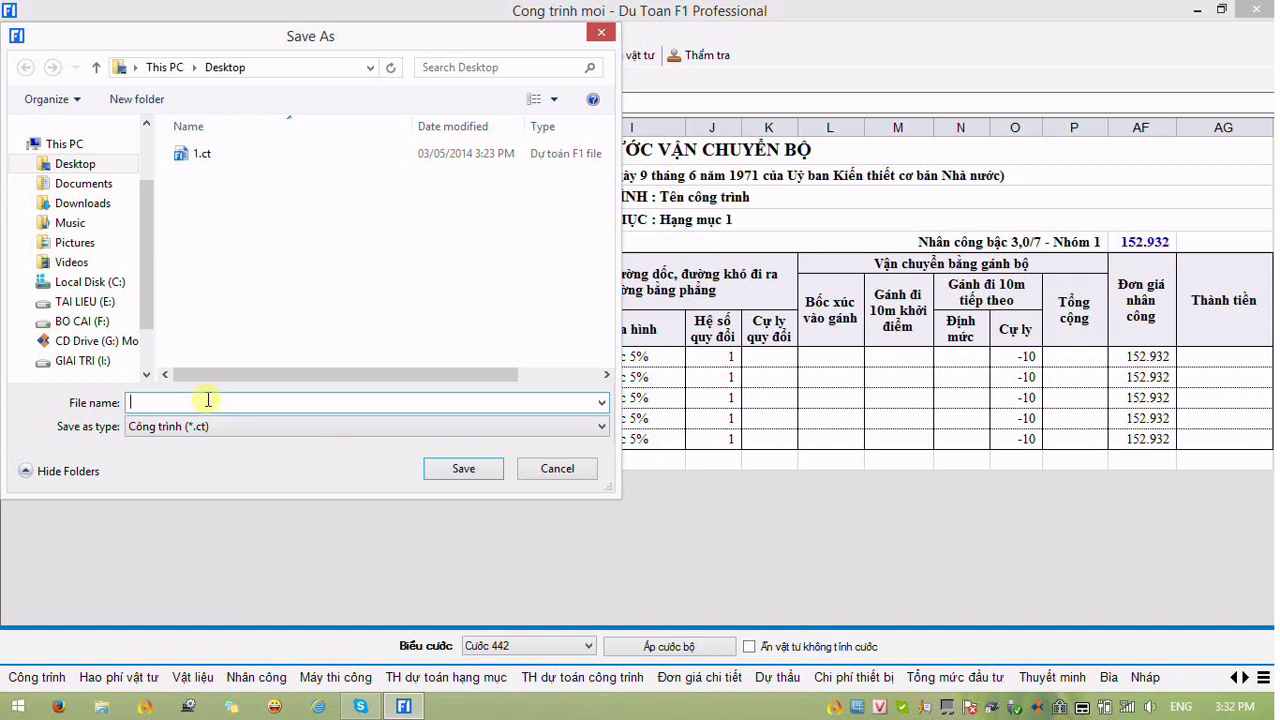
type("2")
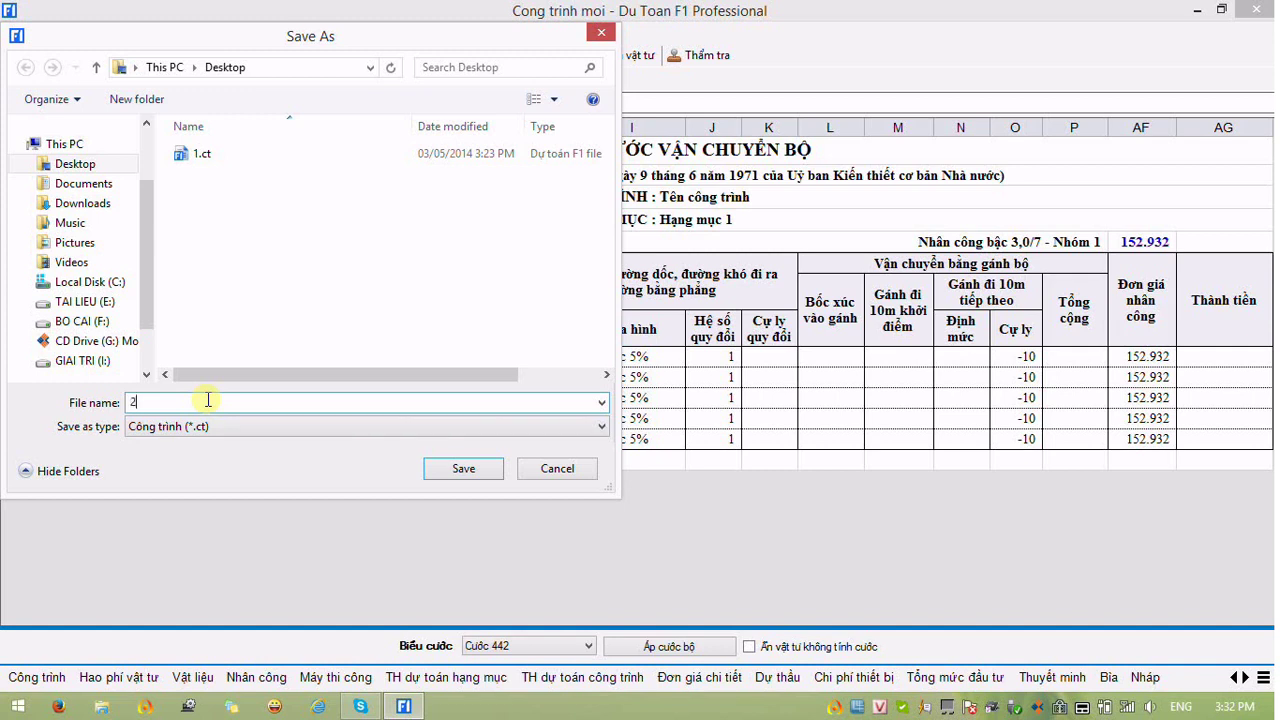
left_click(464, 469)
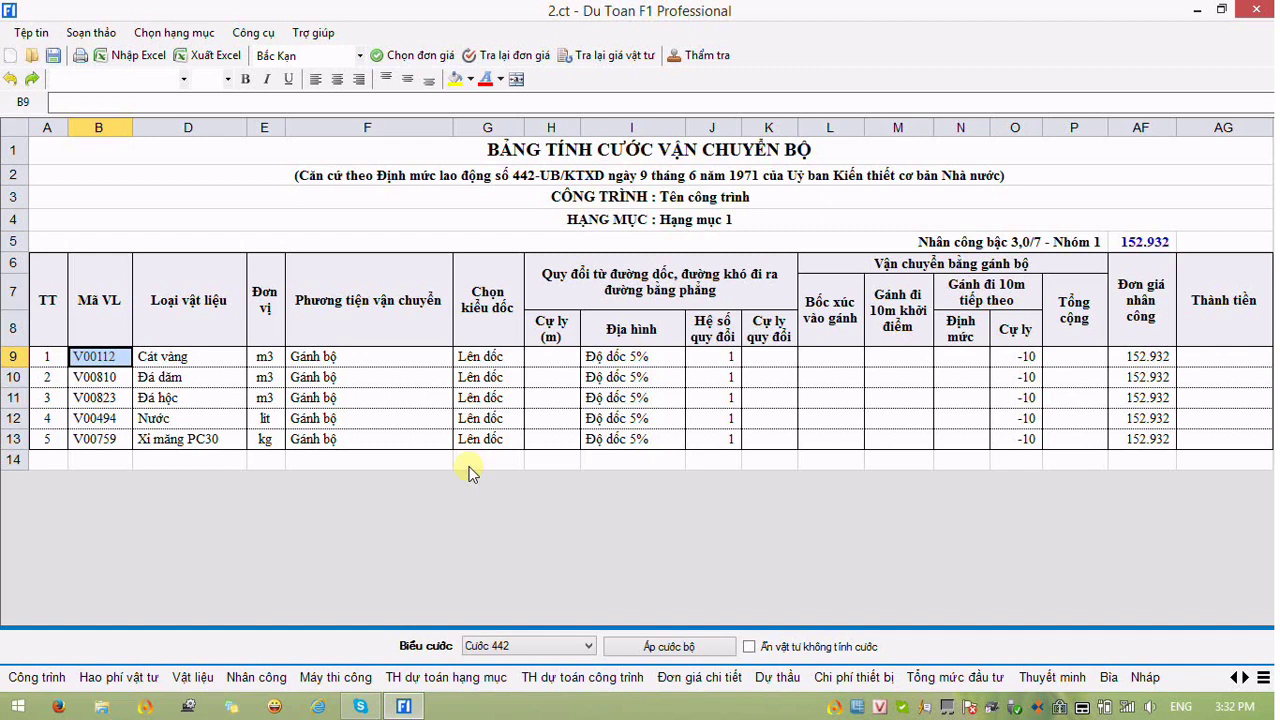
- Enter a manual-carry distance of 300 m for Cát vàng
left_click(557, 177)
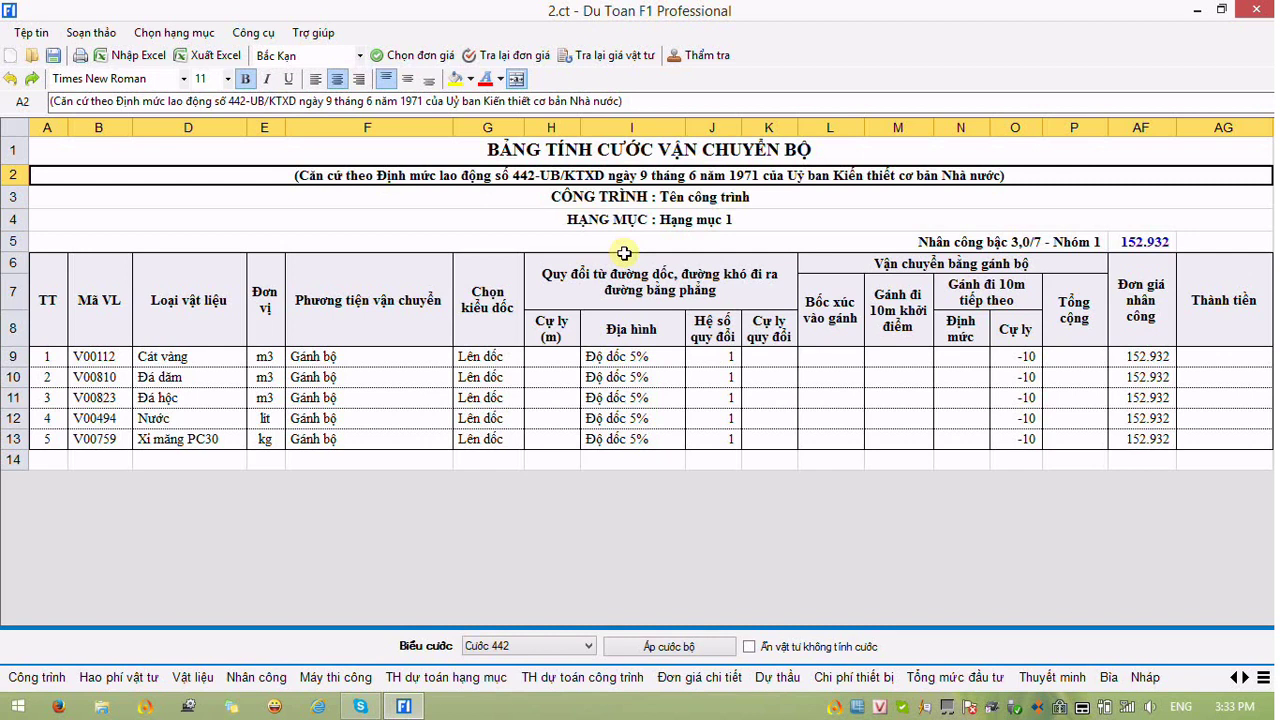
left_click(651, 358)
left_click(308, 359)
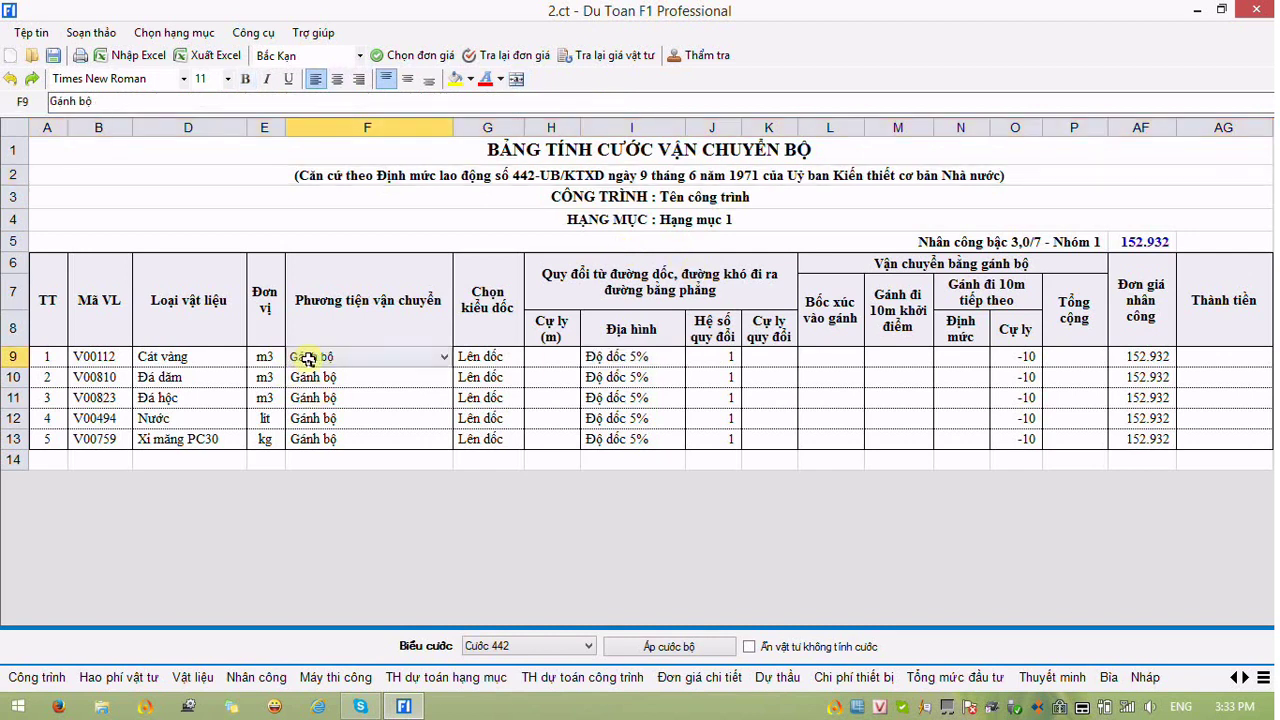
left_click(547, 359)
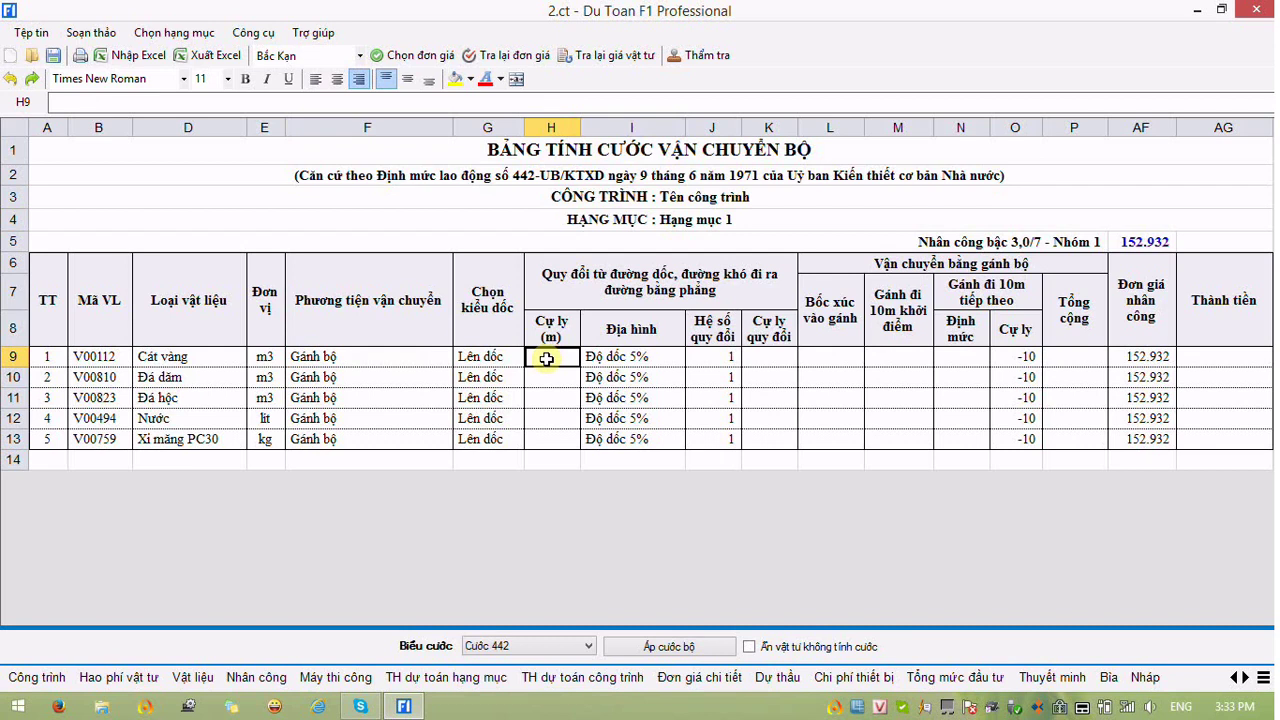
left_click(486, 358)
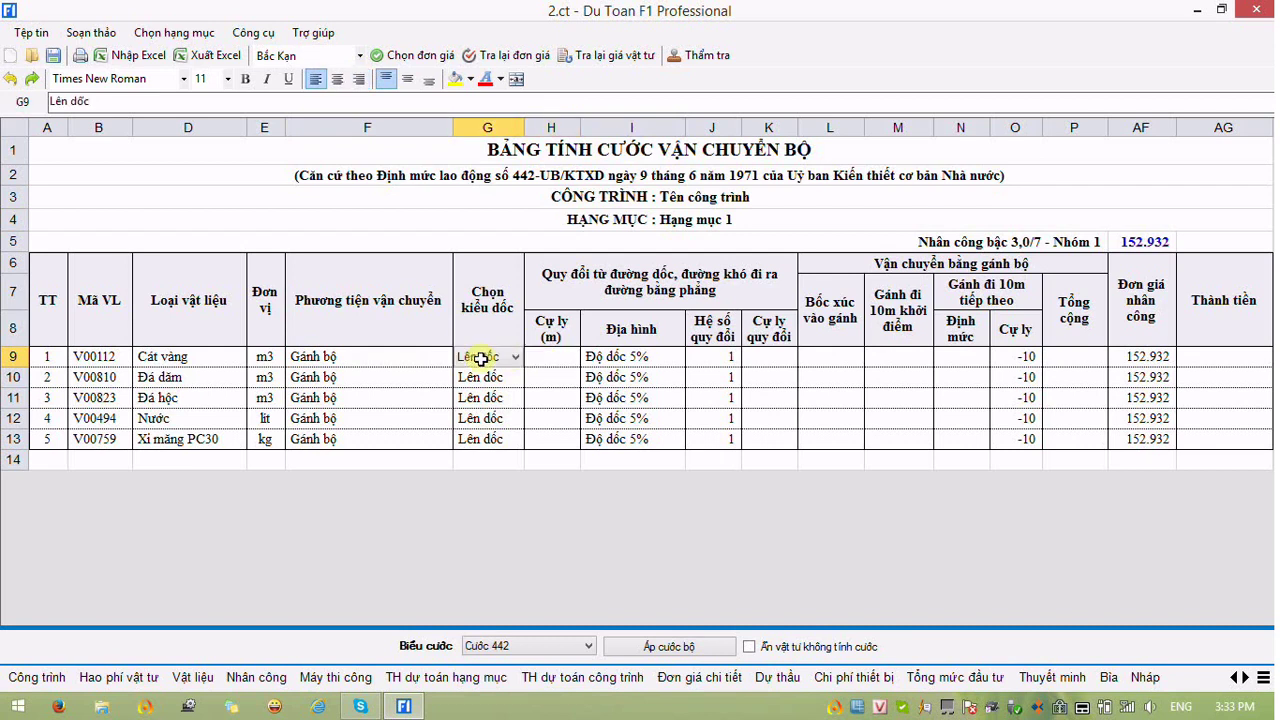
left_click(560, 366)
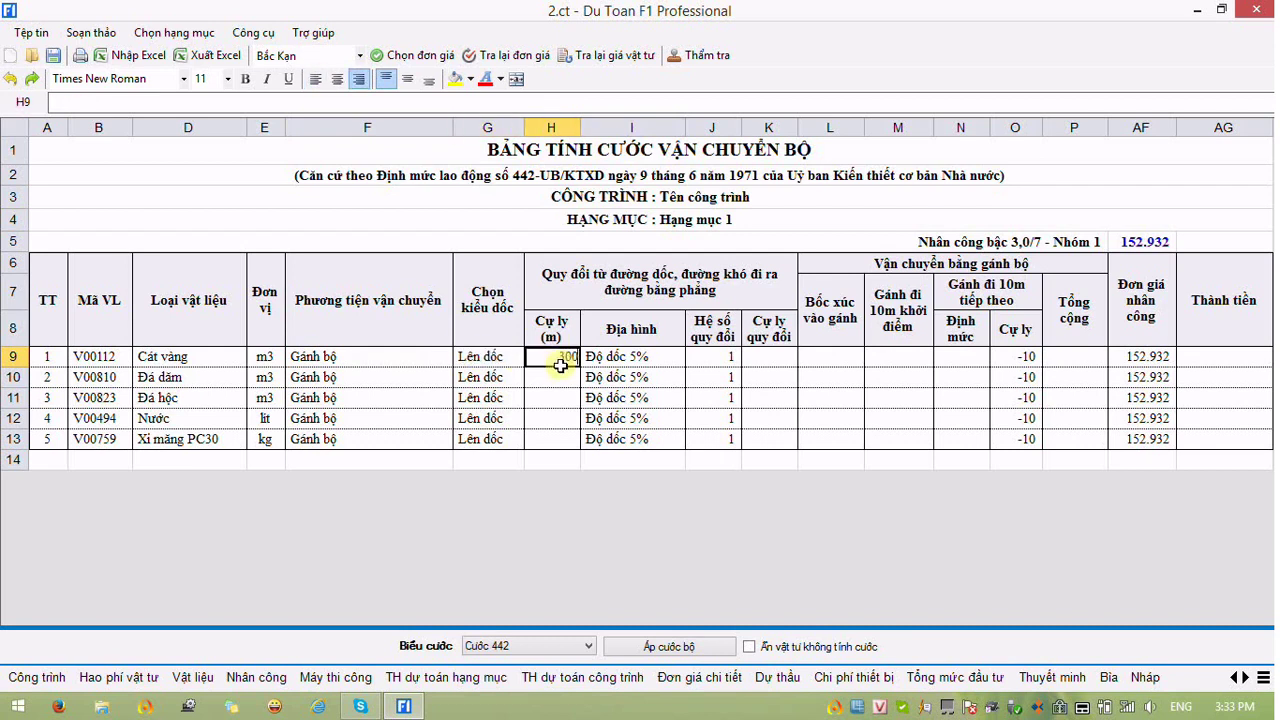
type("300")
key("Return")
- Set the terrain of Cát vàng's manual-carry route to "Độ dốc 10%"
left_click(604, 360)
left_click(677, 357)
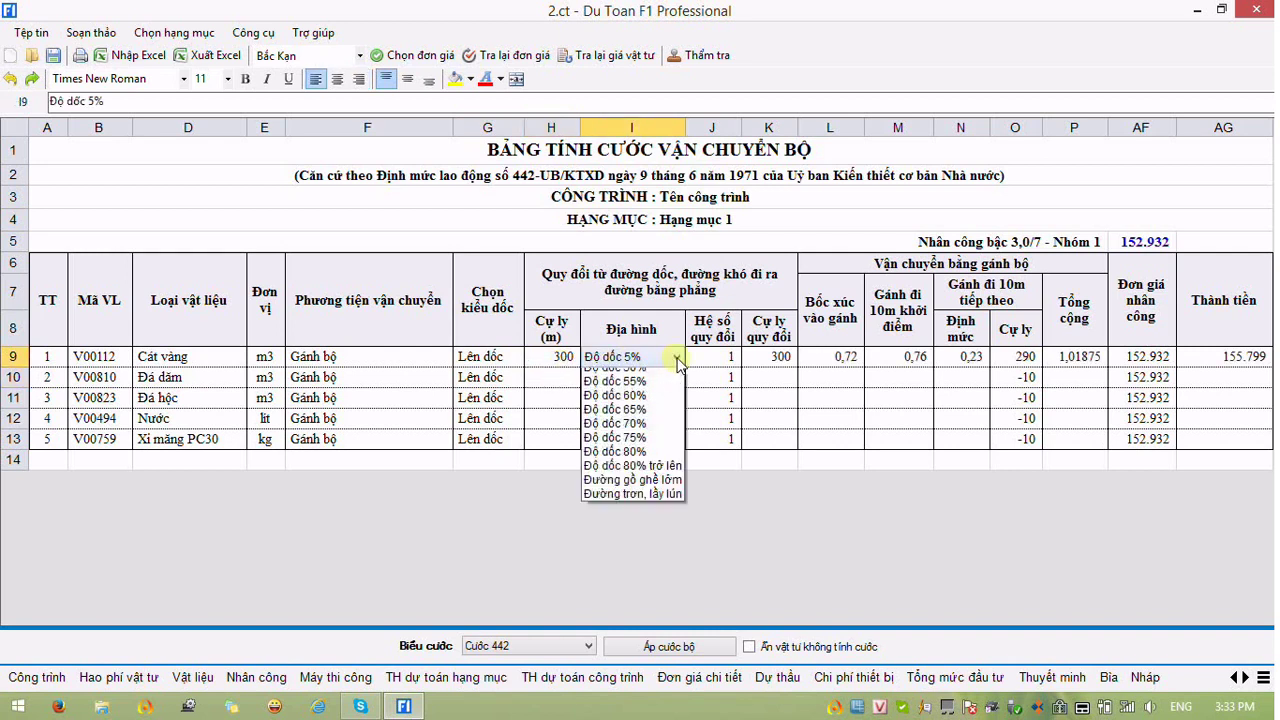
left_click(650, 403)
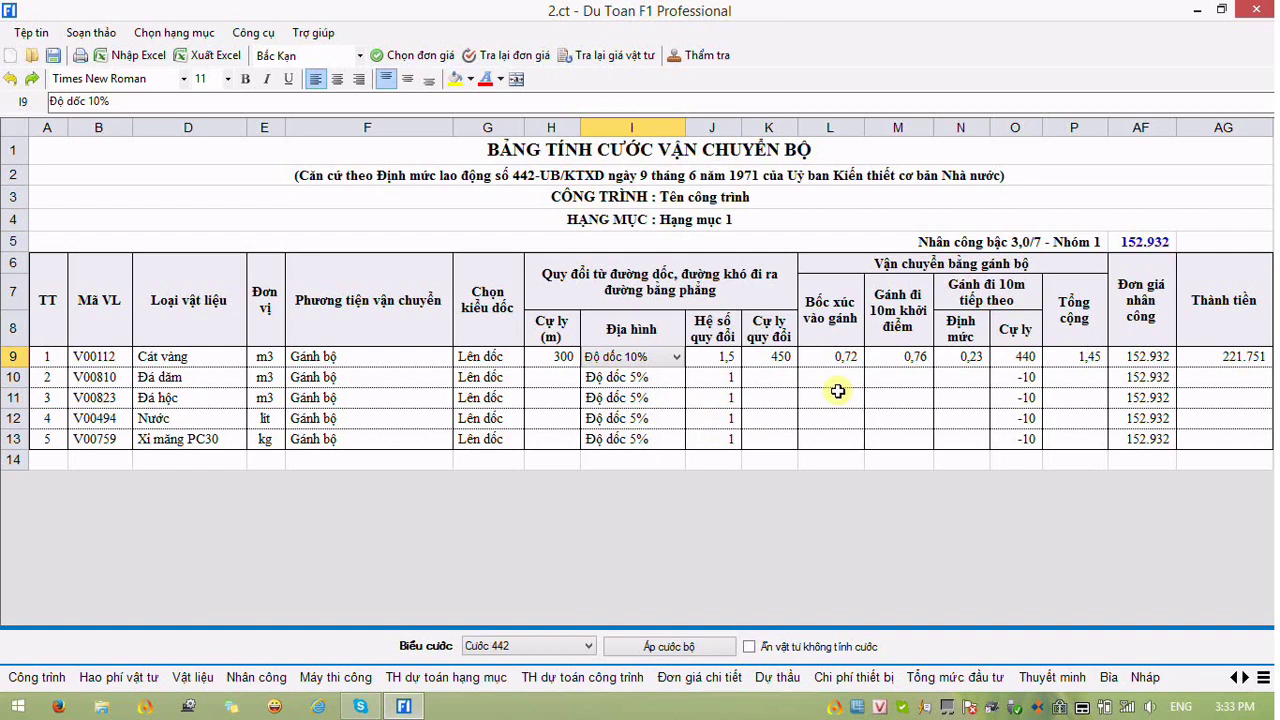
- Add a combined-terrain segment to Cát vàng's route and set its terrain to "Đường trơn, lầy lún"
left_click(773, 364)
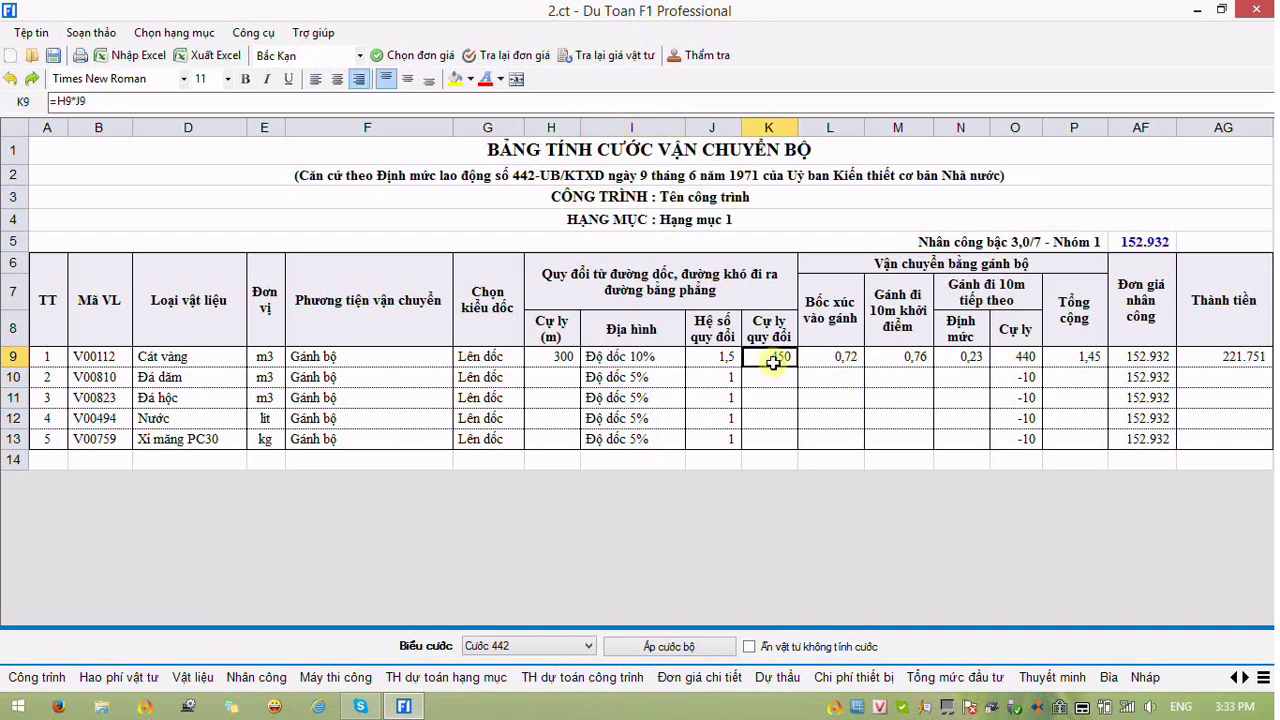
right_click(774, 362)
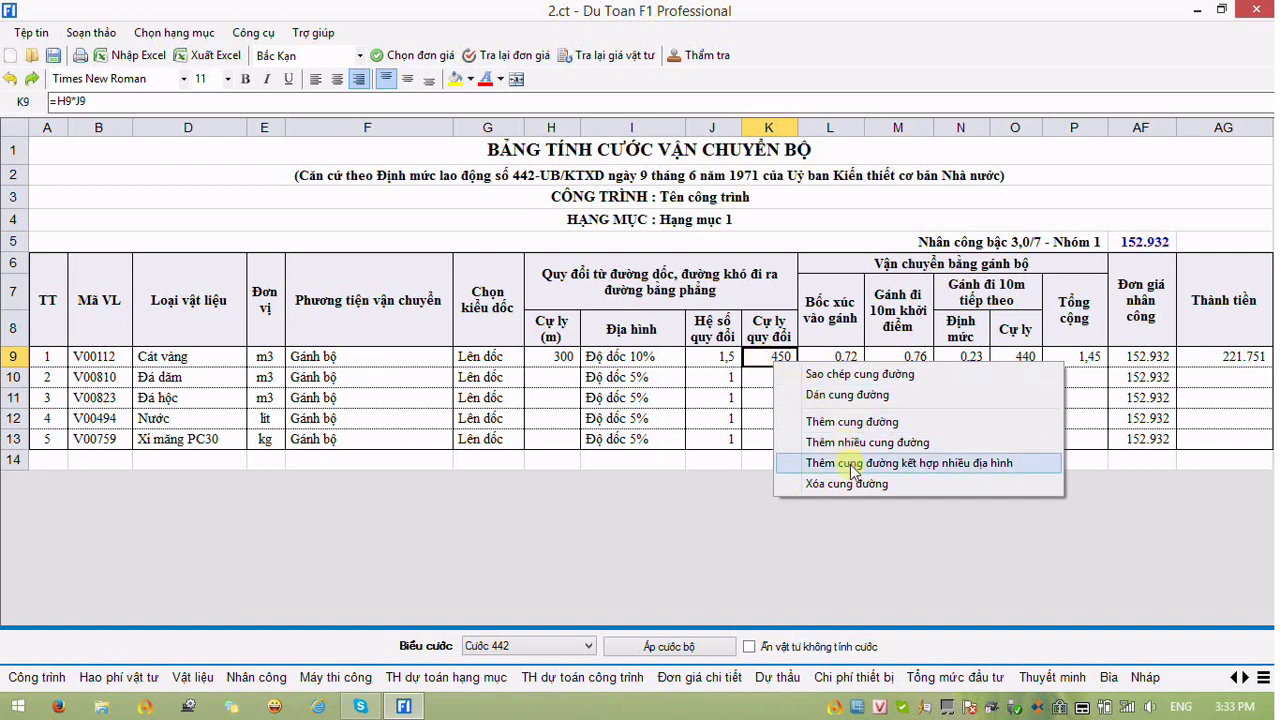
left_click(966, 465)
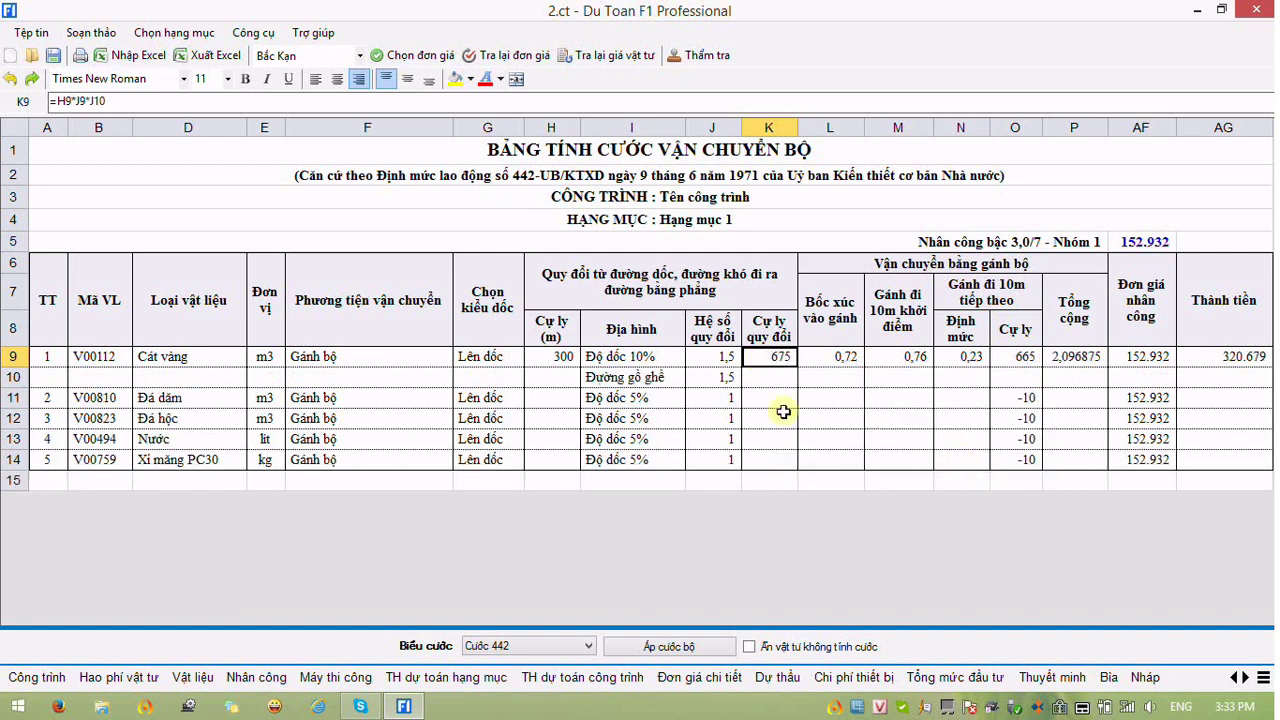
left_click(657, 377)
left_click(675, 379)
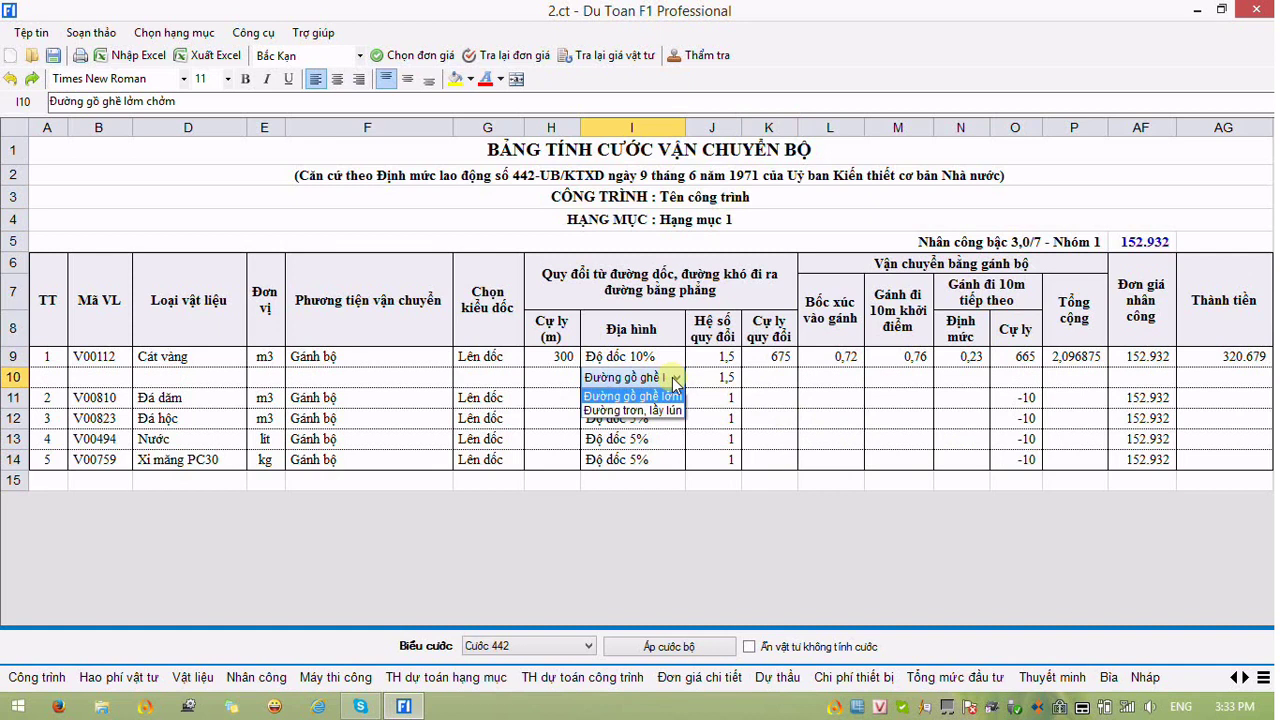
left_click(664, 410)
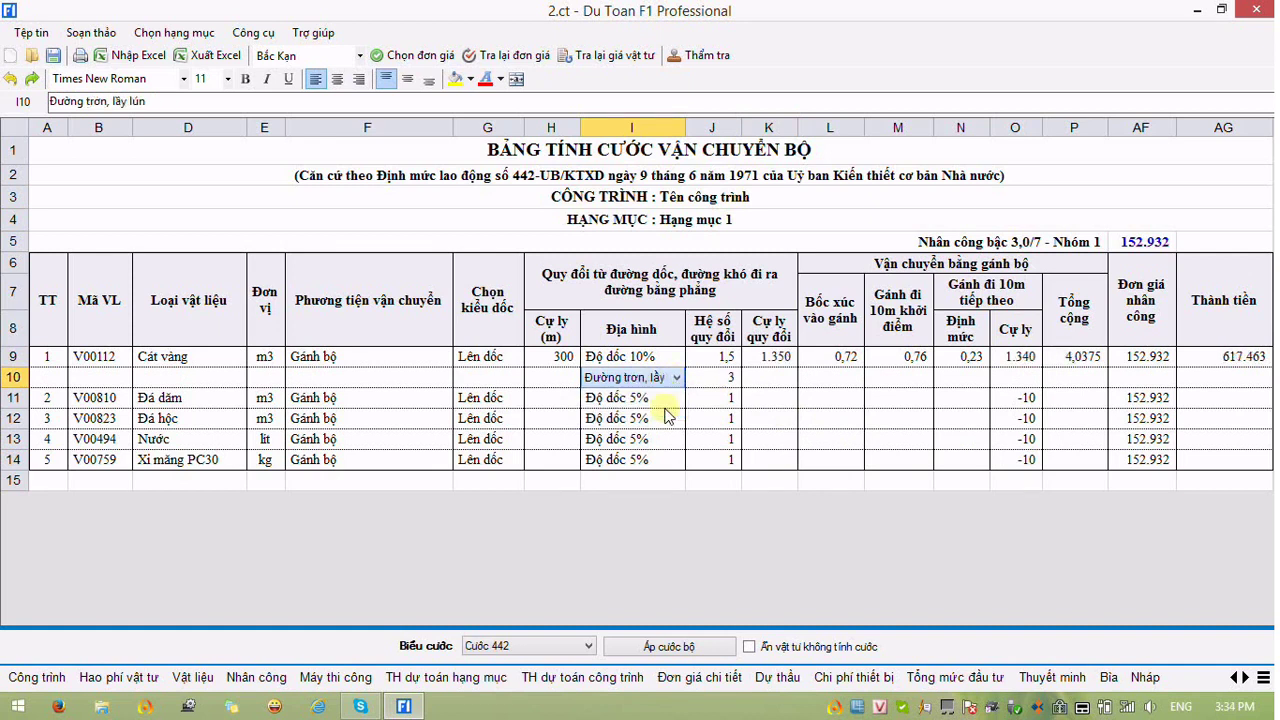
left_click(720, 378)
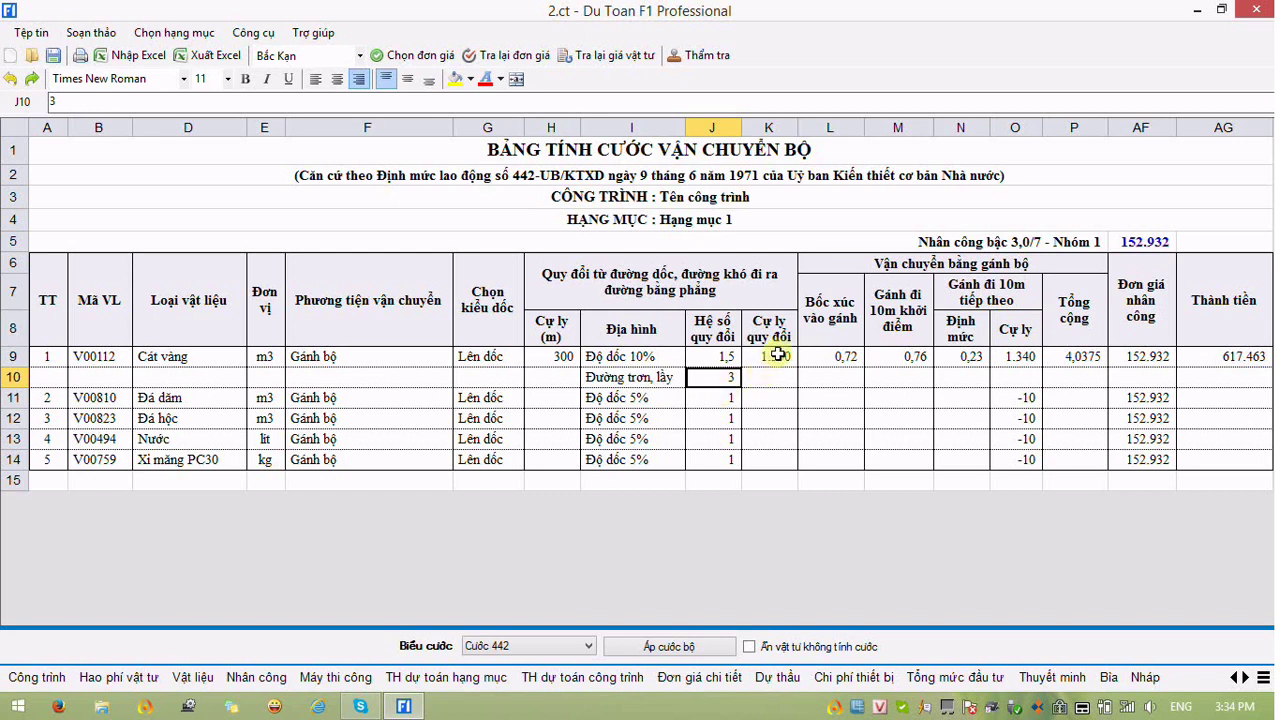
- Copy both route segments of Cát vàng and paste them onto Đá dăm
left_click_drag(778, 354, 784, 384)
right_click(784, 384)
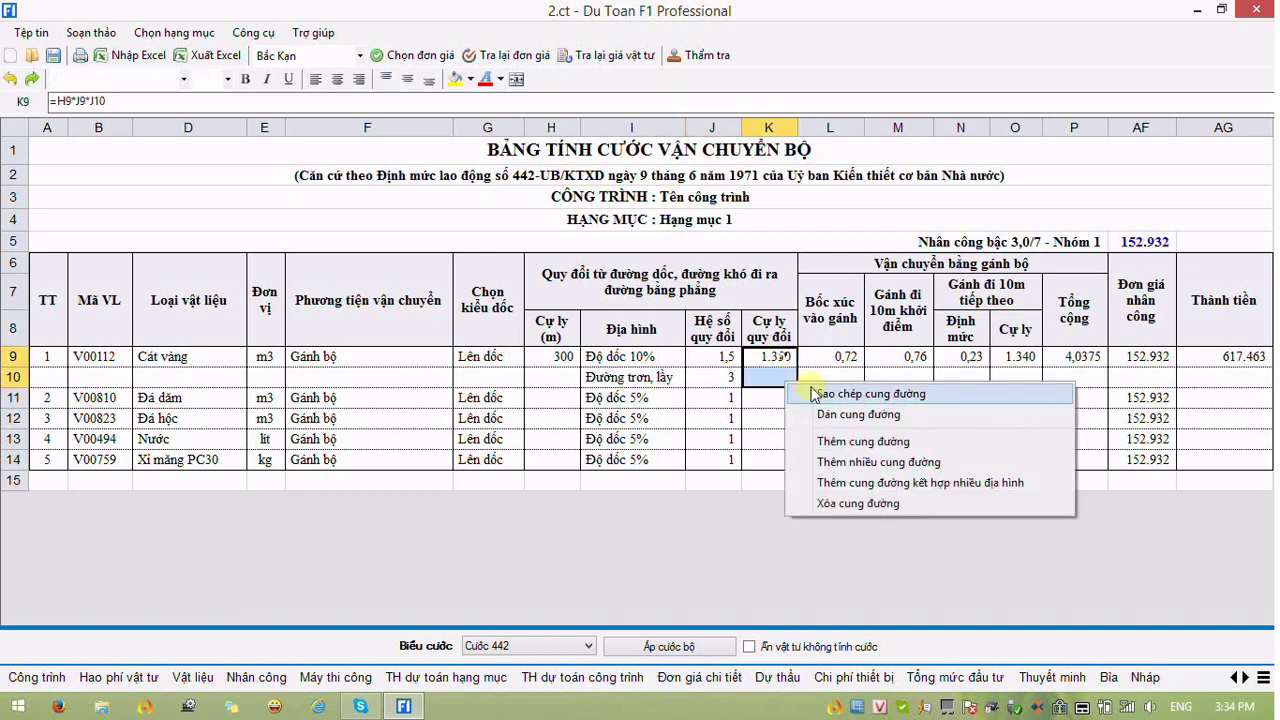
left_click(814, 393)
left_click(814, 393)
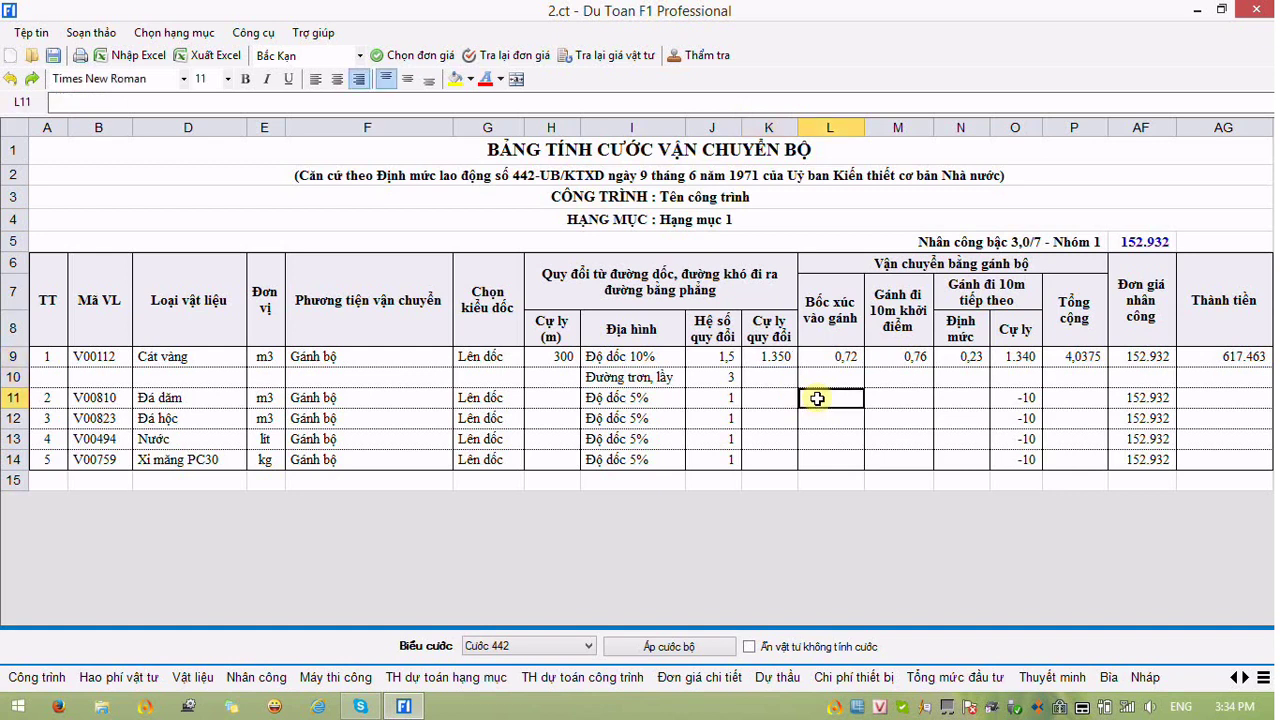
right_click(814, 393)
left_click(853, 432)
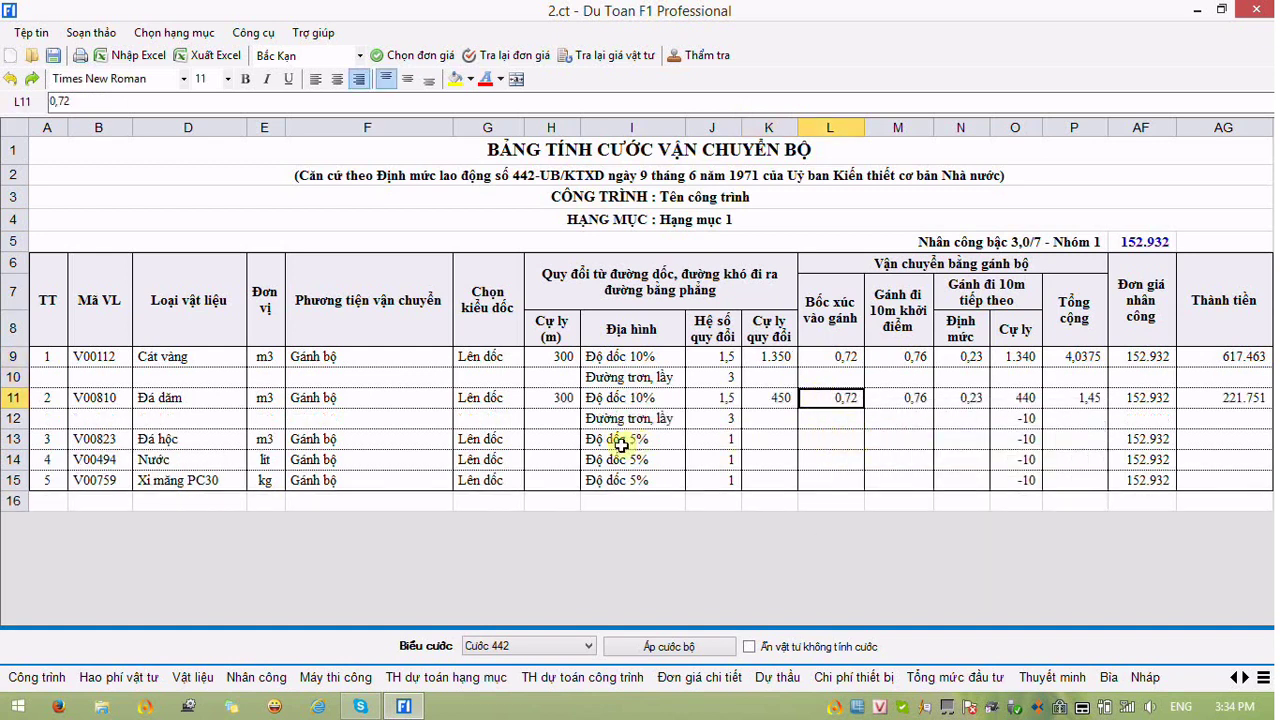
- Set the terrain of Đá hộc's manual-carry route to "Đường gồ ghề lởm chởm"
left_click(505, 445)
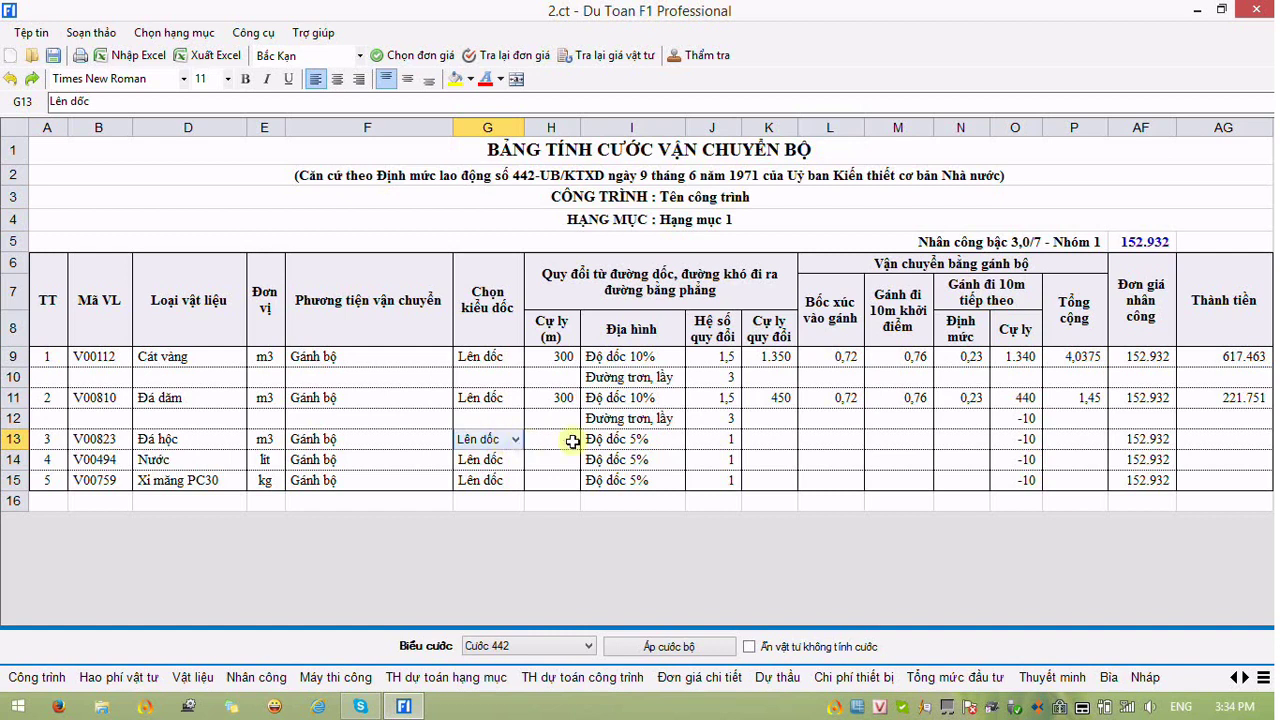
left_click(630, 445)
left_click(677, 441)
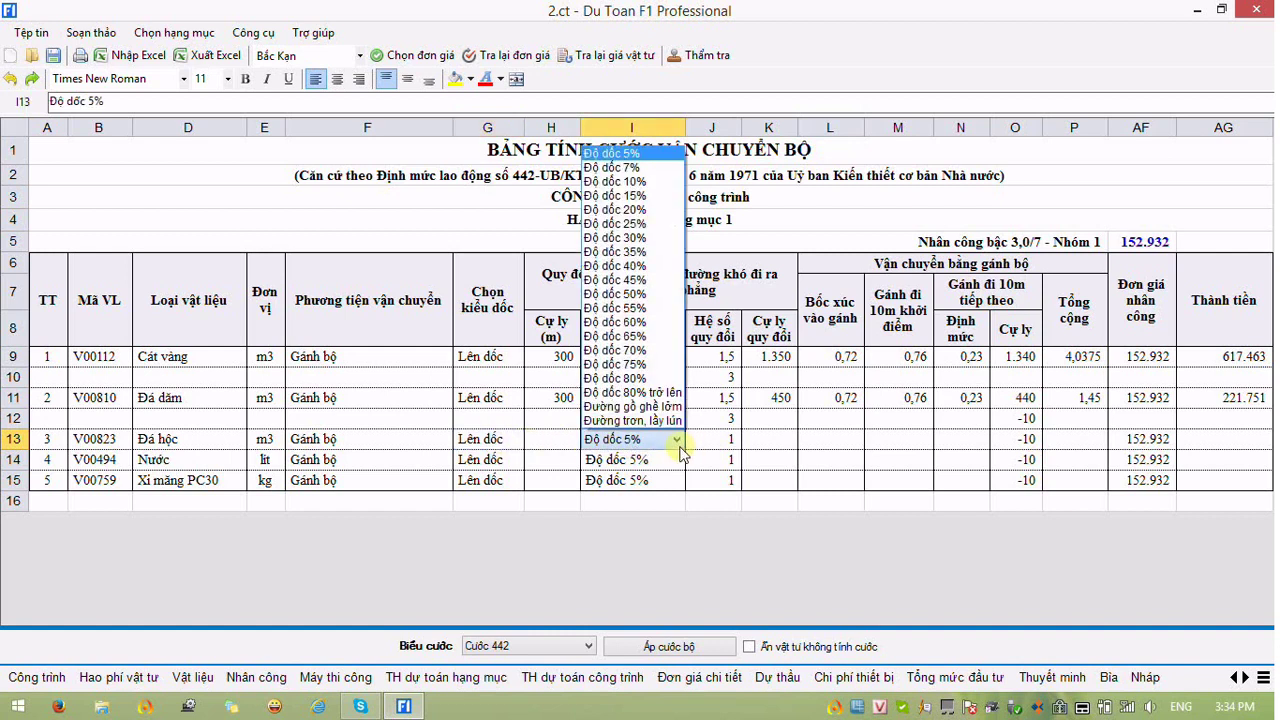
left_click(640, 406)
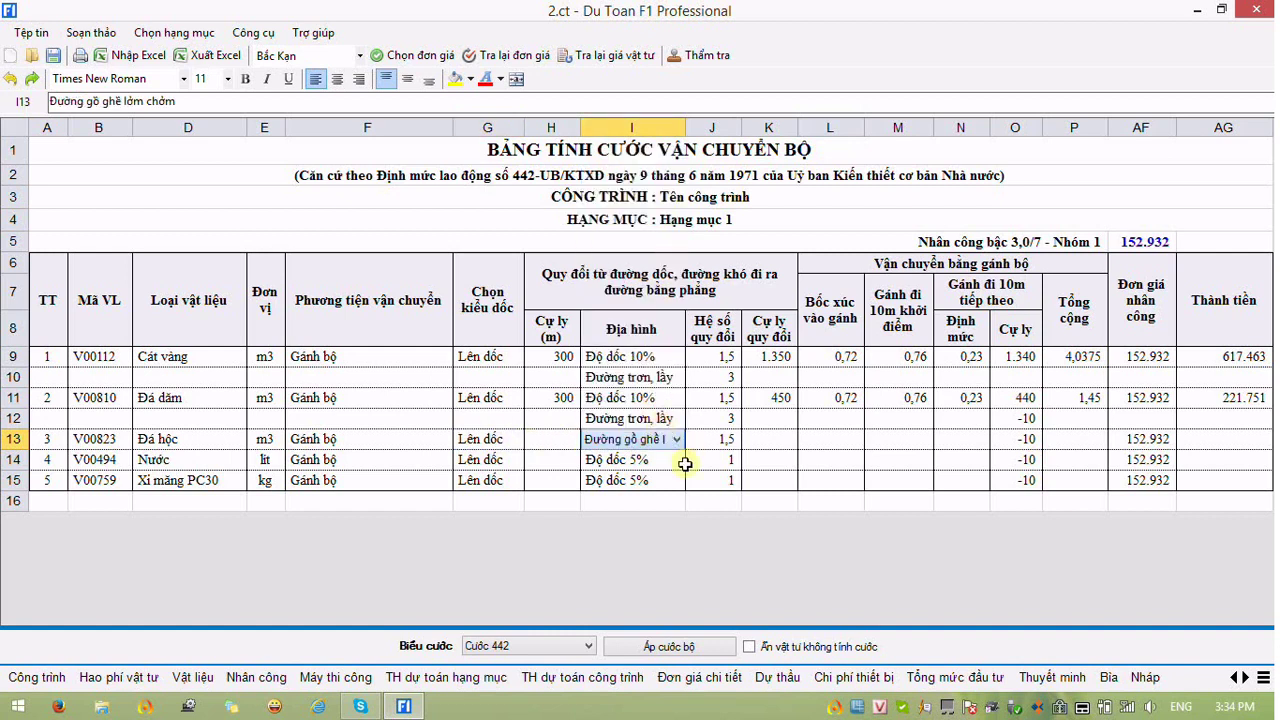
left_click(779, 440)
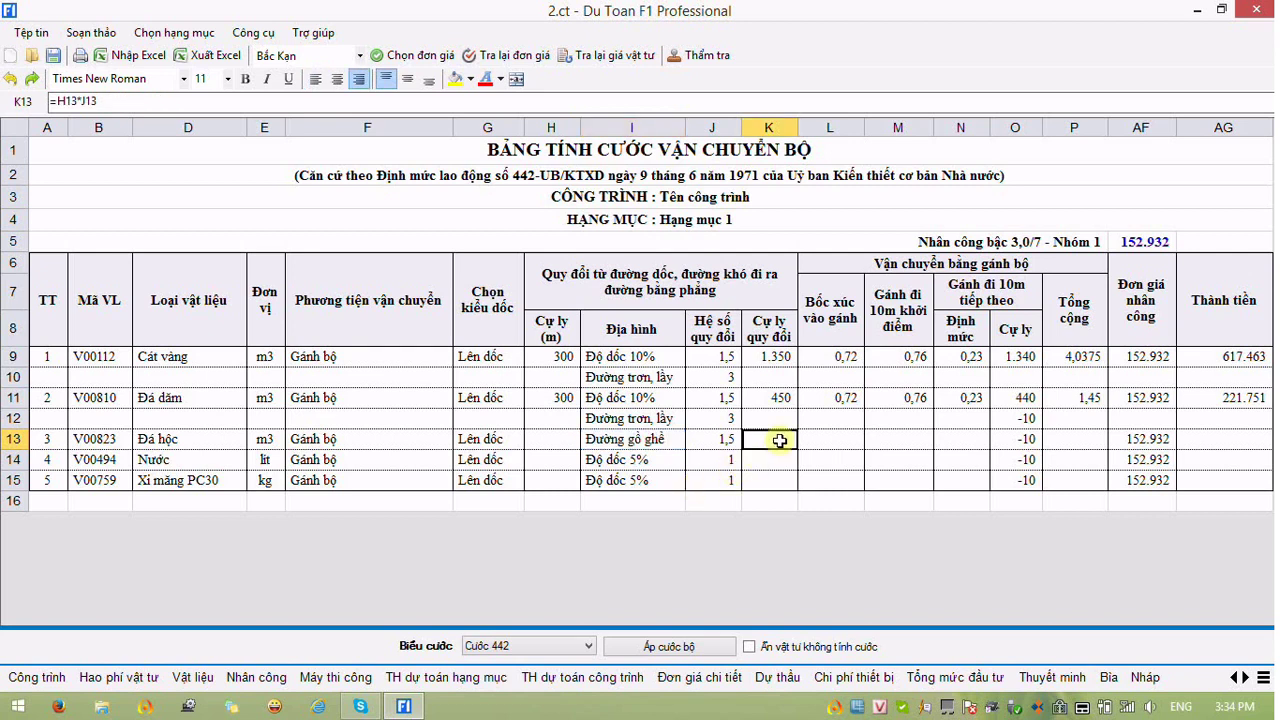
- Enter a manual-carry distance of 300 m for Đá hộc
left_click(555, 438)
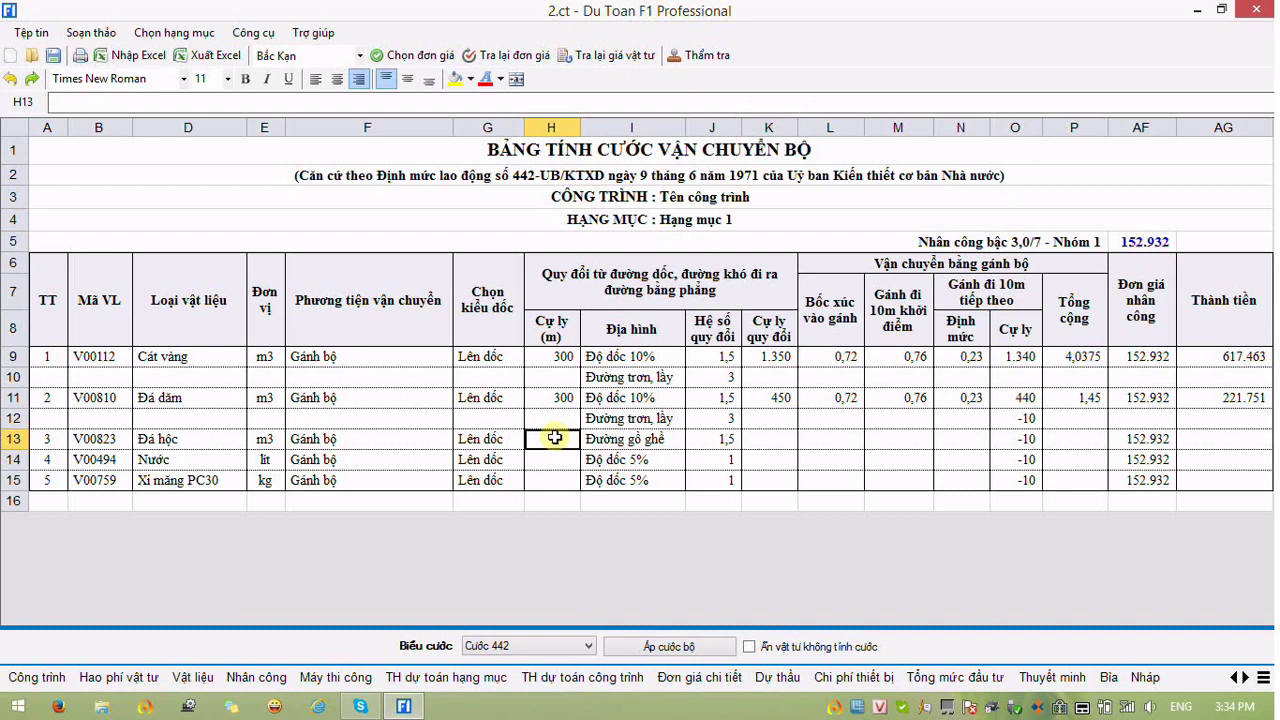
type("350")
key("BackSpace")
key("BackSpace")
type("00")
key("Return")
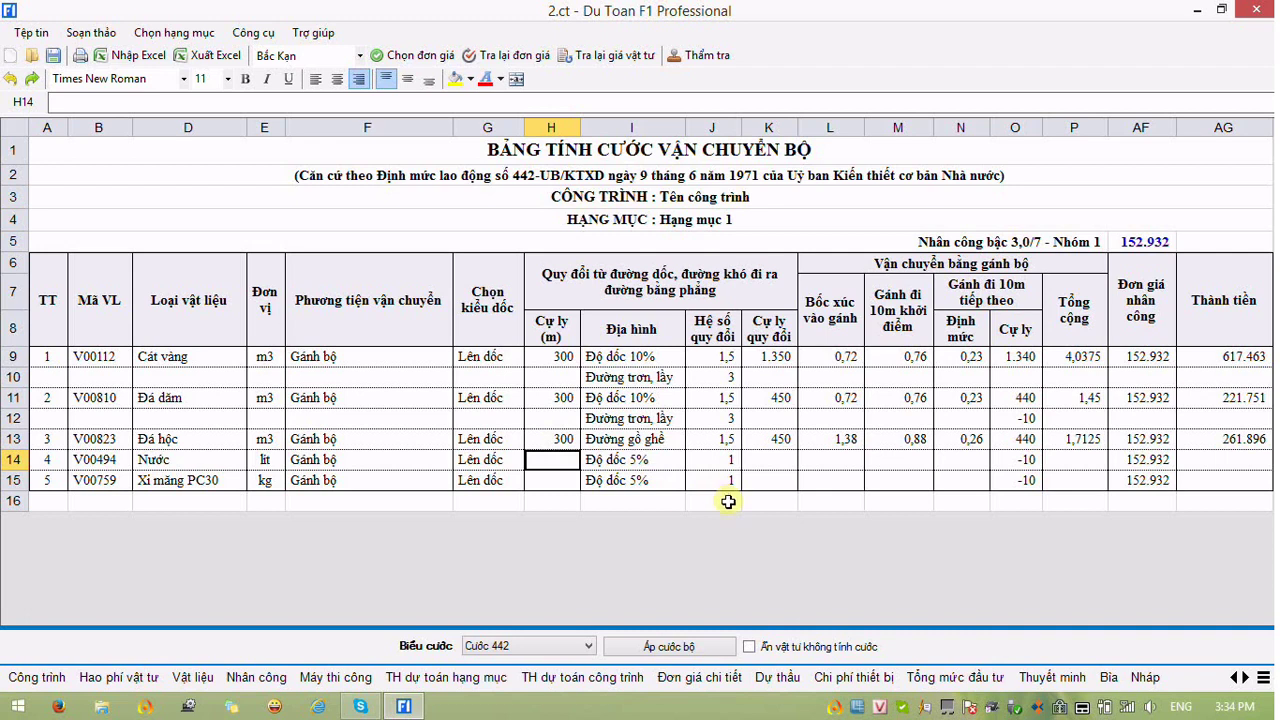
- Apply the manual-carry freight to the material prices and check the Cước bộ values and Cát vàng's current price on the Vật liệu sheet
left_click(688, 648)
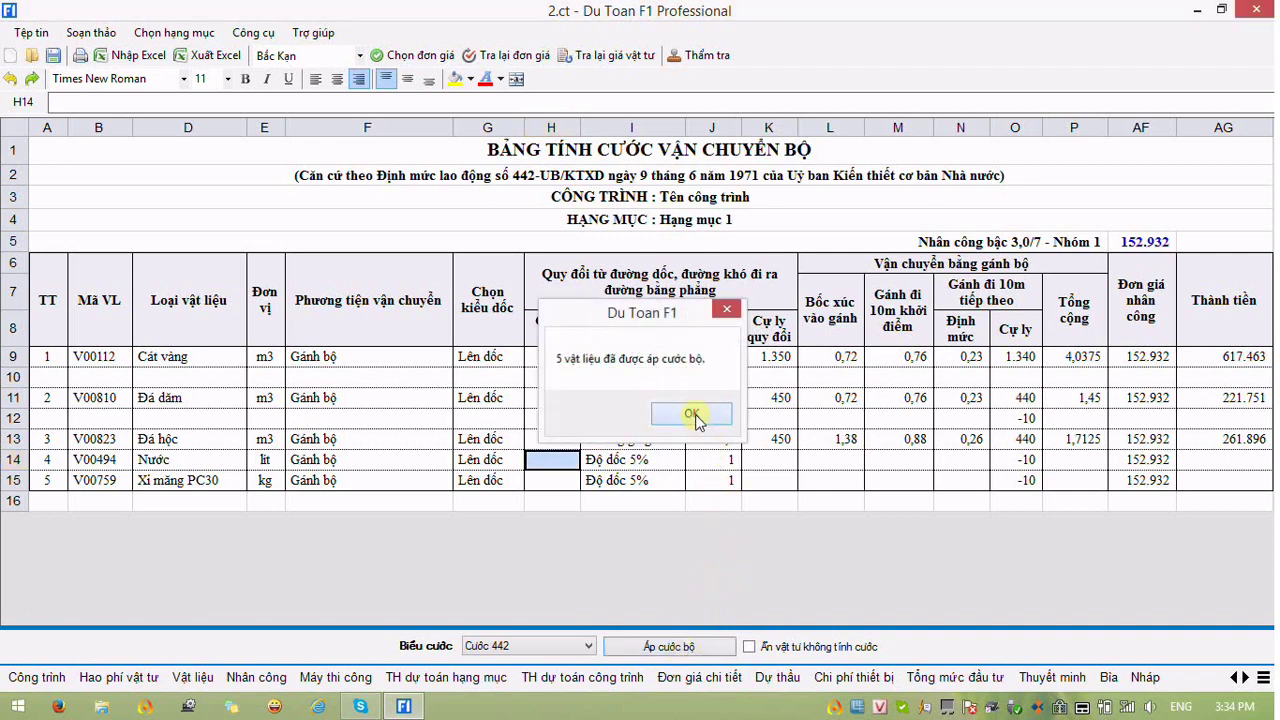
left_click(693, 416)
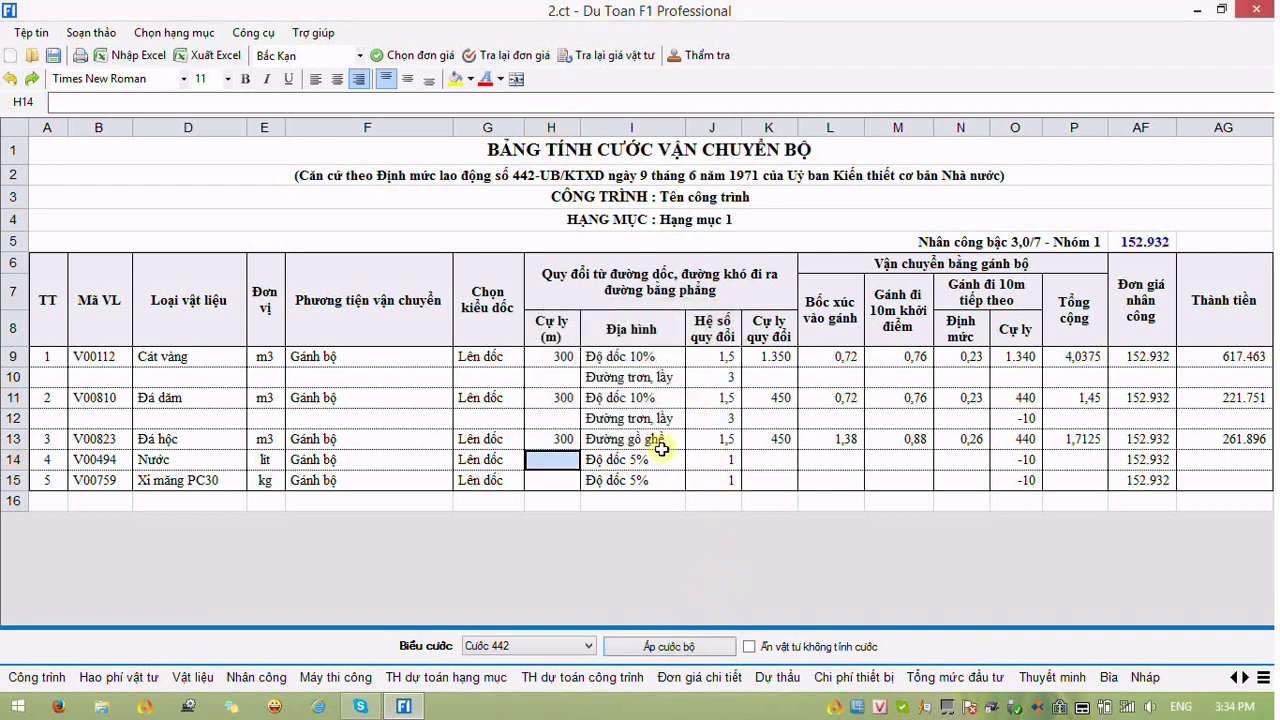
left_click(192, 680)
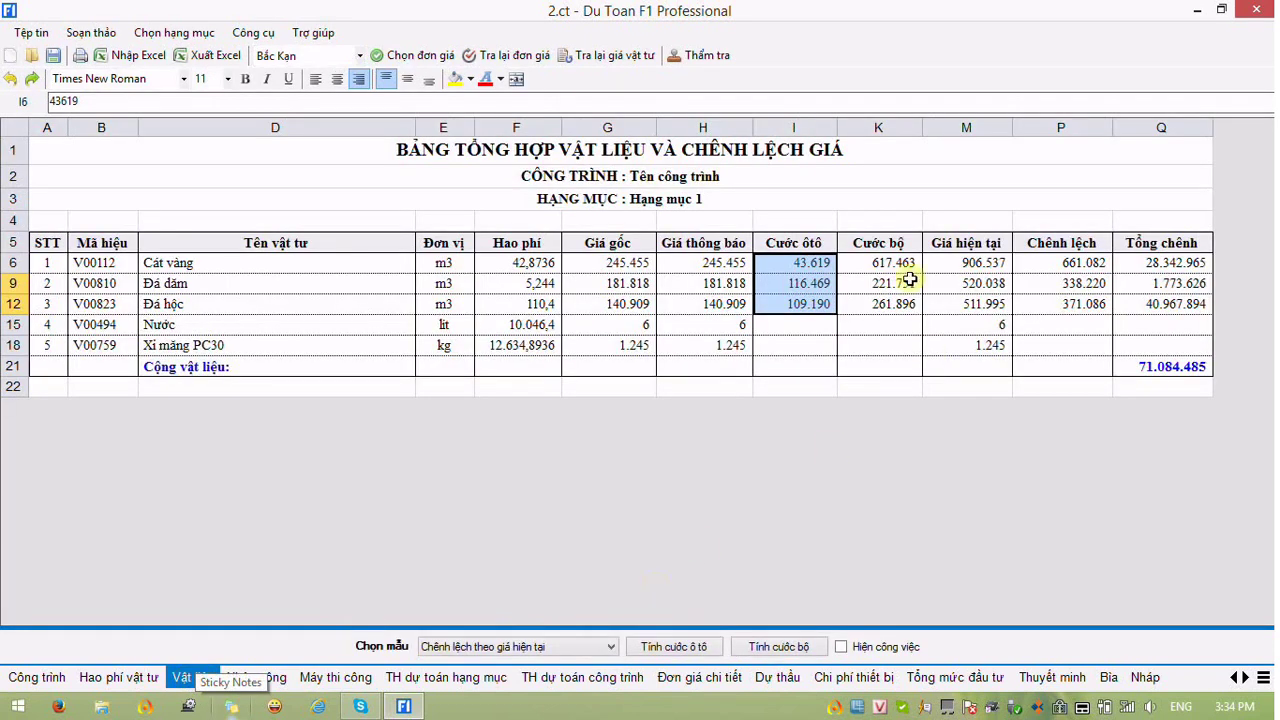
left_click_drag(886, 260, 885, 307)
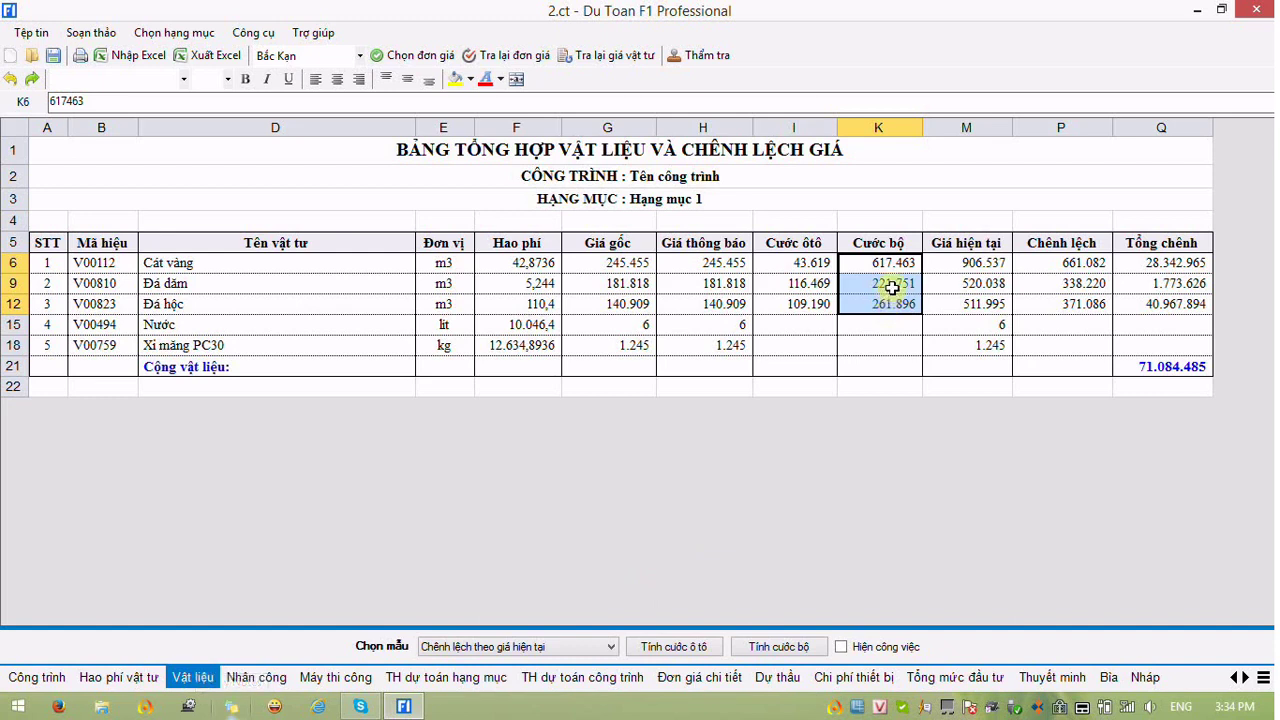
left_click(985, 263)
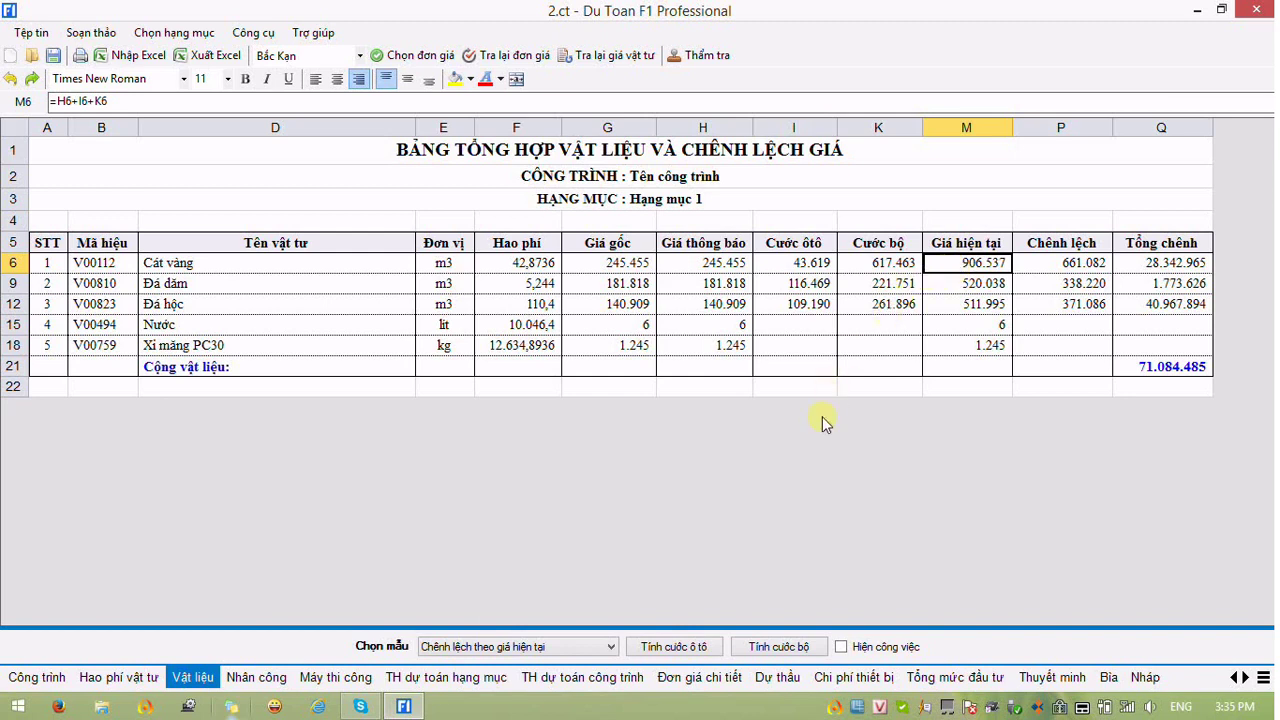
- Switch the Vật liệu template to "Tổng hợp cước vận chuyển" and review the truck and manual-carry freight values with their totals
left_click(590, 650)
left_click(489, 688)
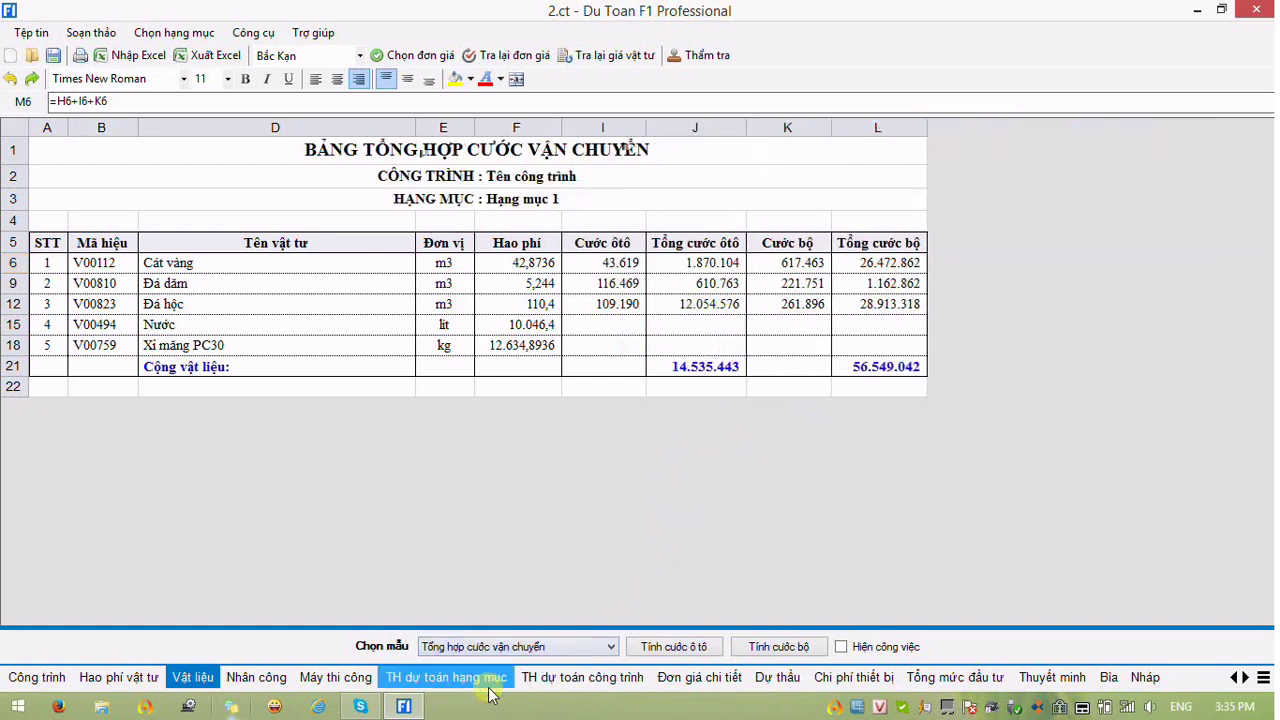
left_click_drag(617, 262, 610, 300)
left_click(712, 285)
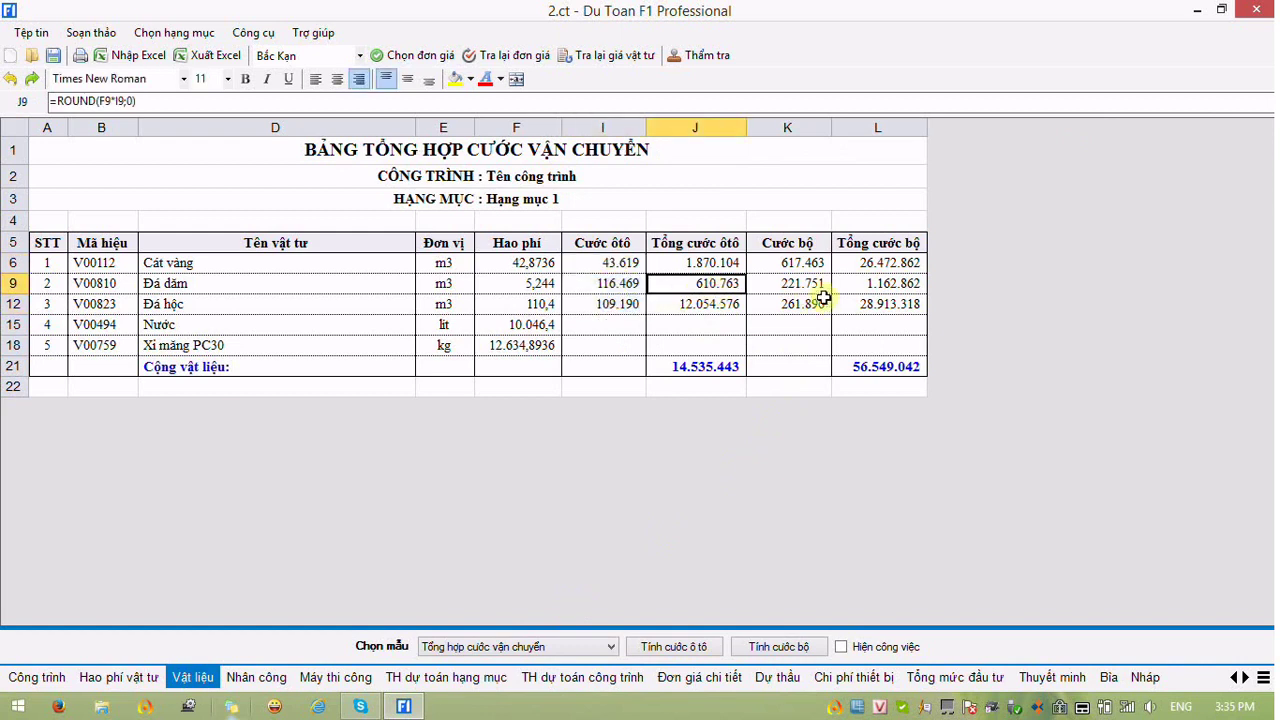
left_click_drag(805, 262, 816, 297)
left_click(885, 283)
left_click(880, 368)
left_click(720, 370)
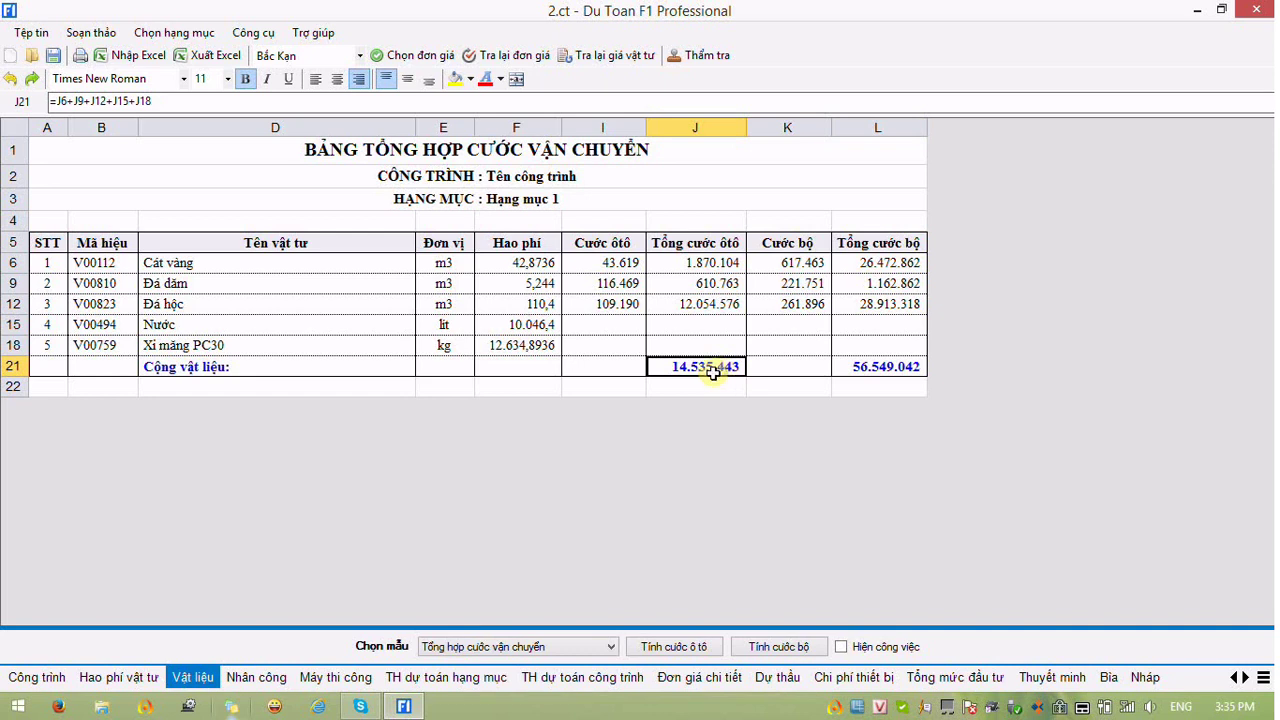
- Switch the TH dự toán hạng mục sheet to the "Tách cước vận chuyển" template and review the Cước ô tô and Cước bộ lines
left_click(447, 680)
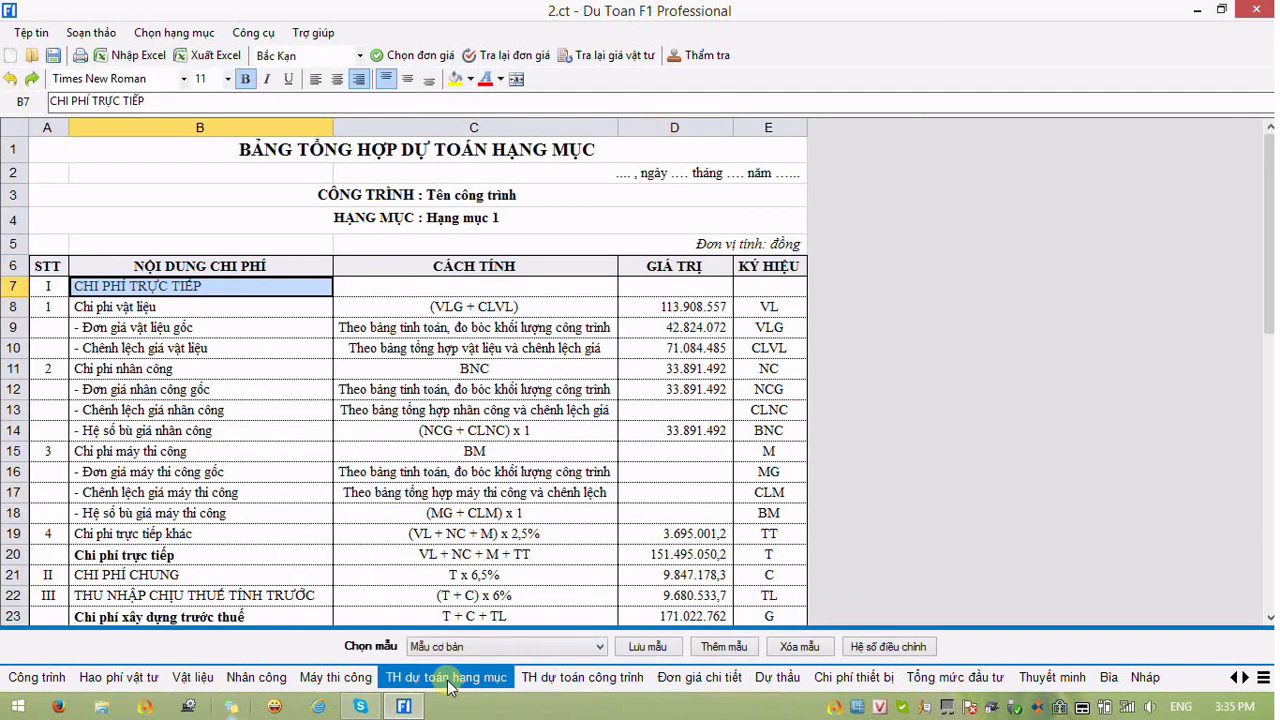
left_click(487, 647)
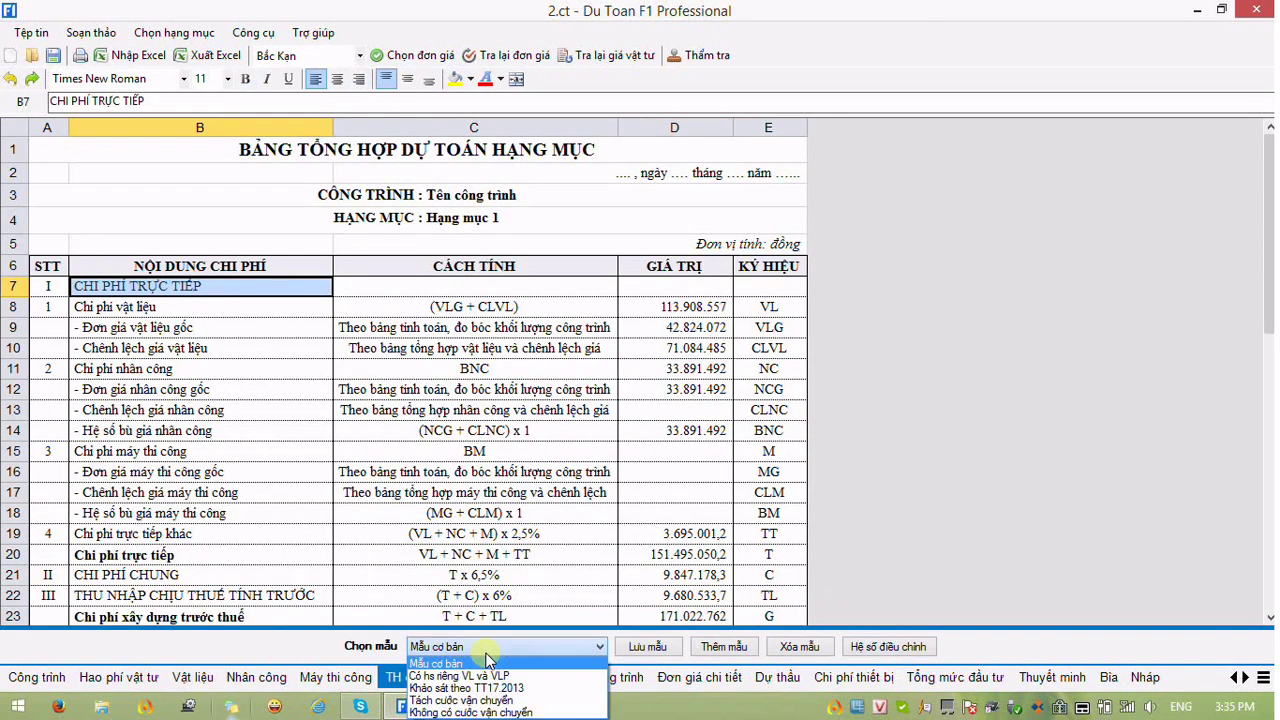
left_click(503, 702)
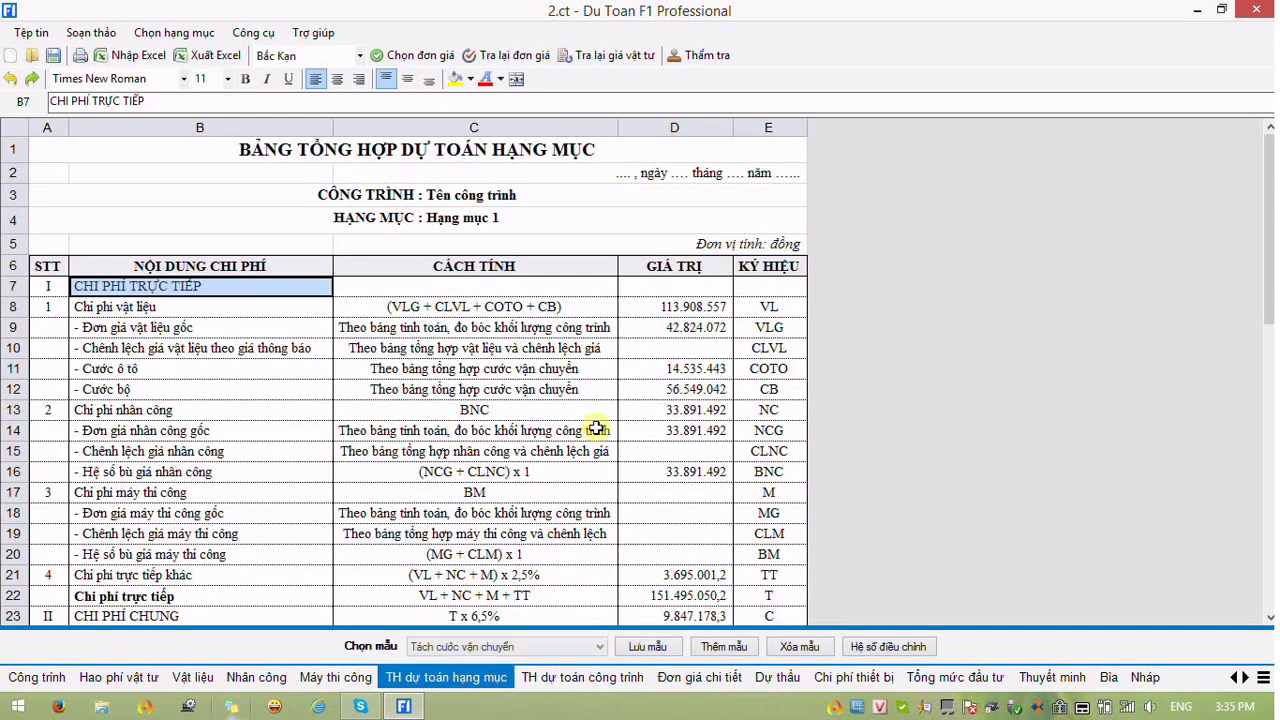
left_click(585, 412)
left_click_drag(518, 378, 674, 369)
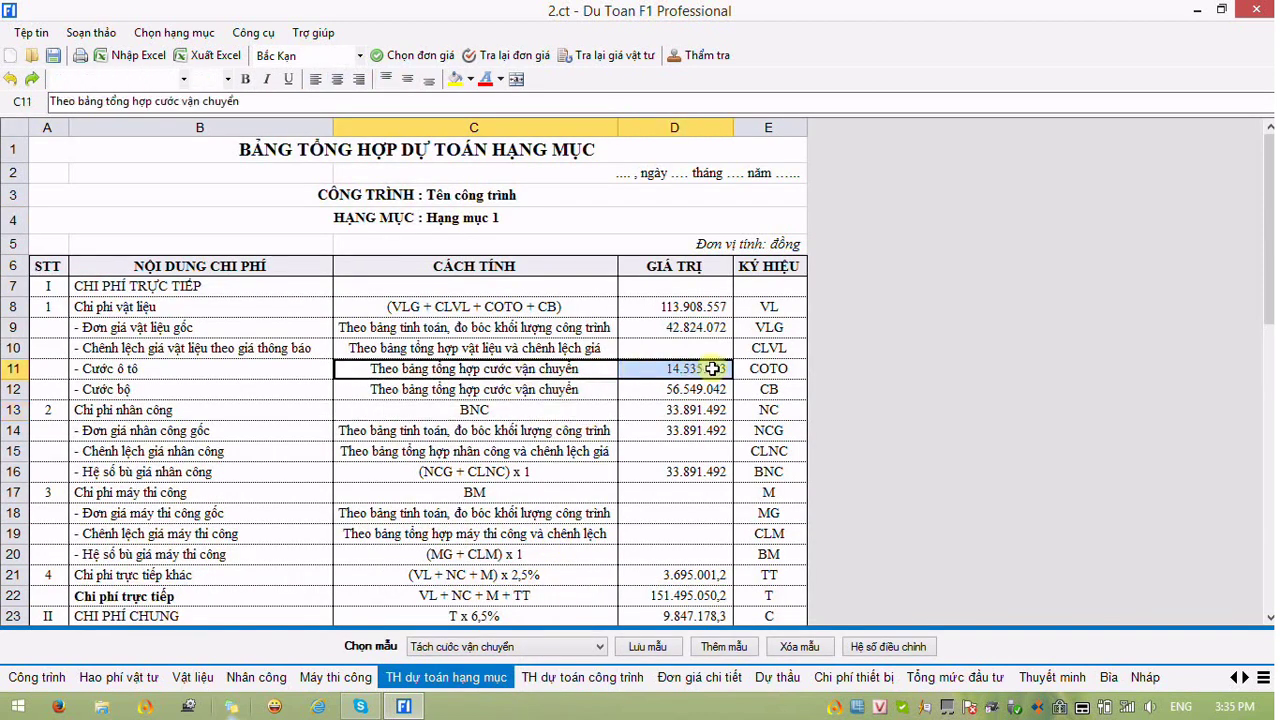
left_click(591, 392)
left_click_drag(591, 392, 744, 390)
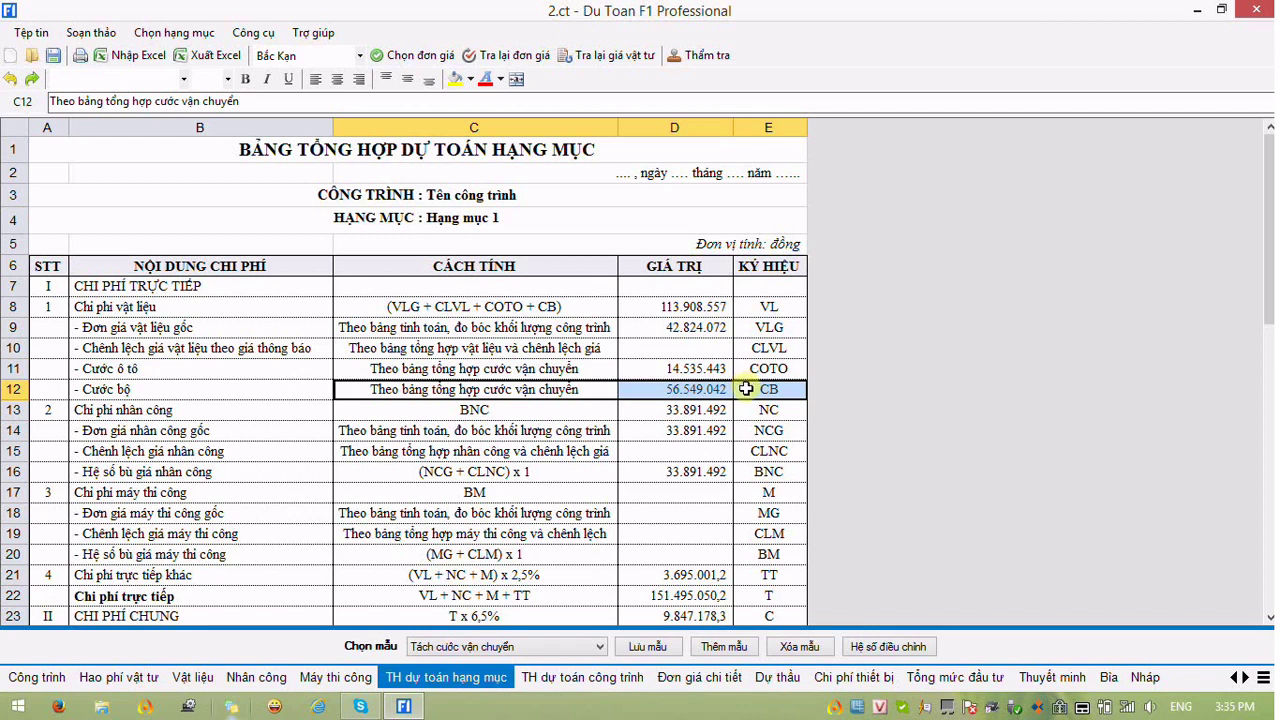
left_click(835, 707)
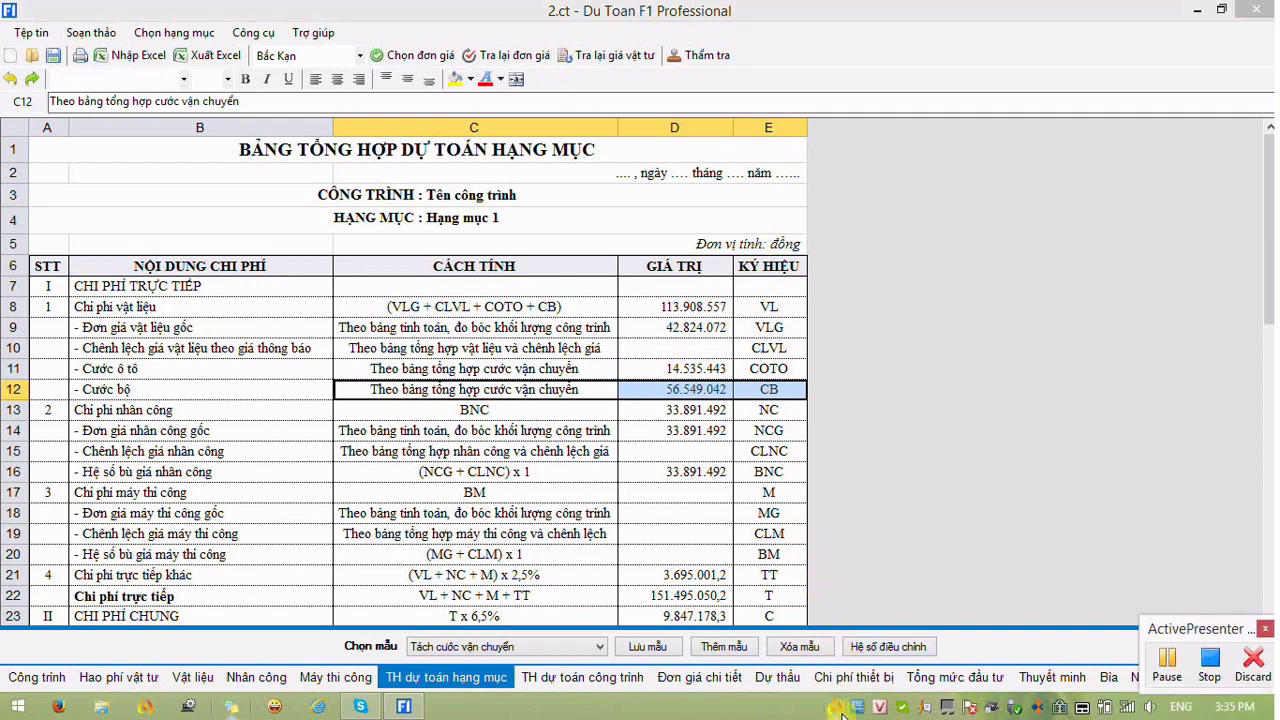